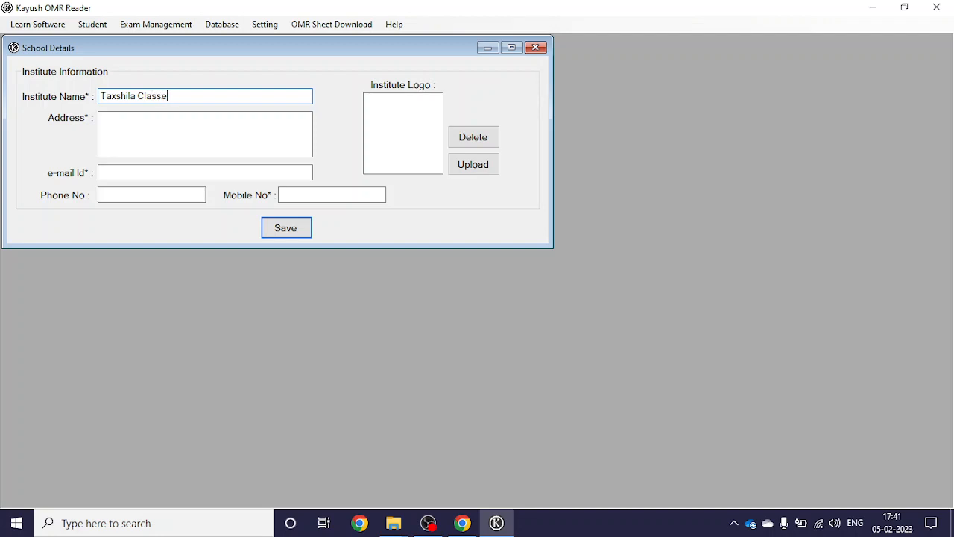
# Step: Move past the Taxshila Classes name and enter the institute's address
pyautogui.press('Tab')
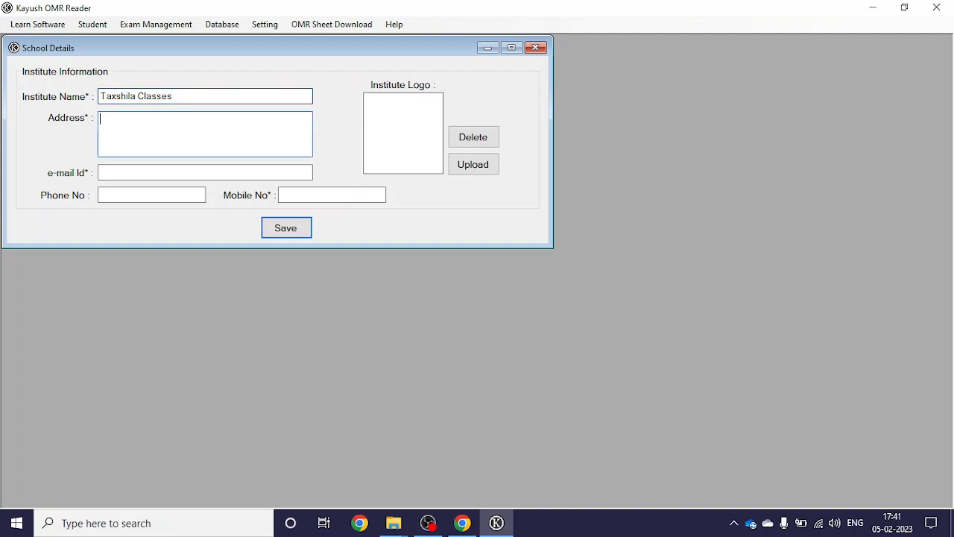
pyautogui.write('Katar')
pyautogui.write('gaum')
pyautogui.press('BackSpace')
pyautogui.press('BackSpace')
pyautogui.write('m')
# Step: Fill in the institute's e-mail Id and mobile number
pyautogui.click(149, 172)
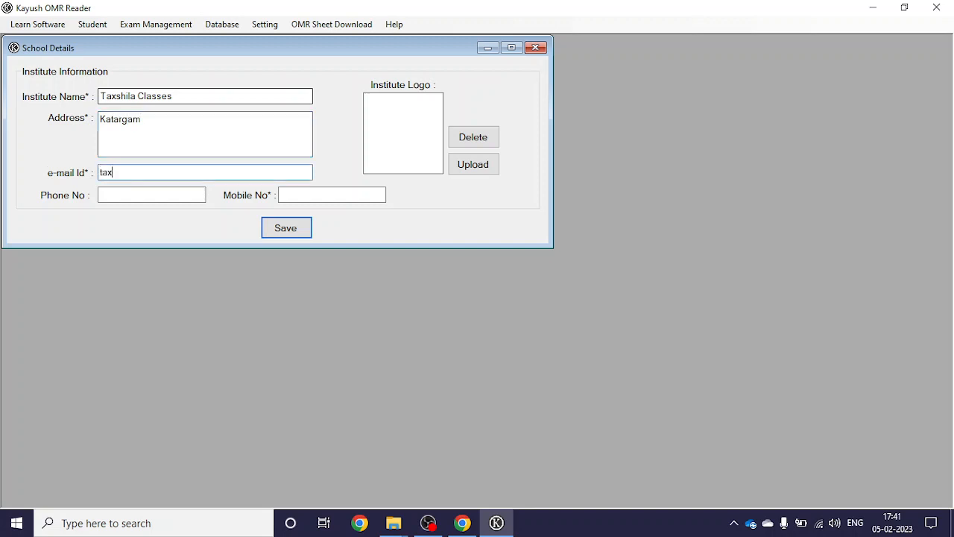
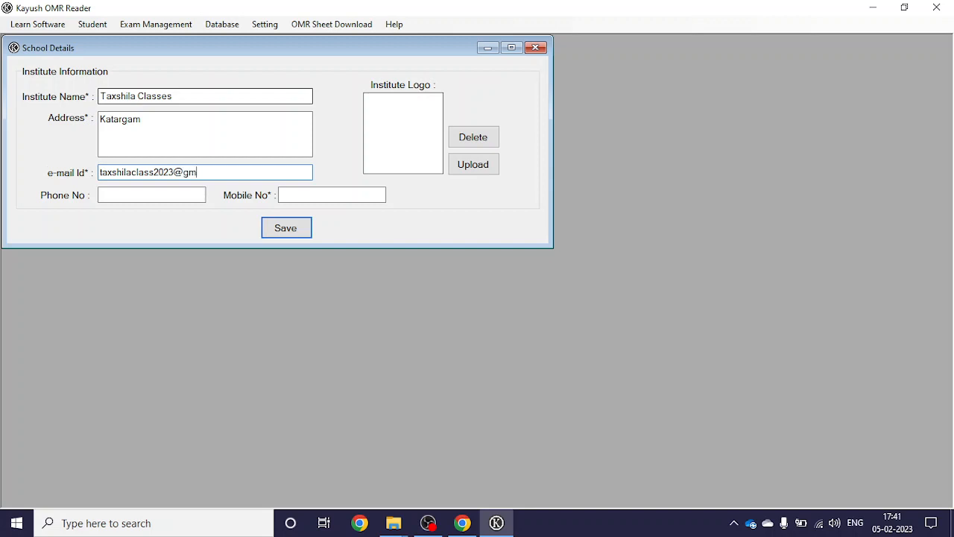
pyautogui.press('Tab')
pyautogui.press('Tab')
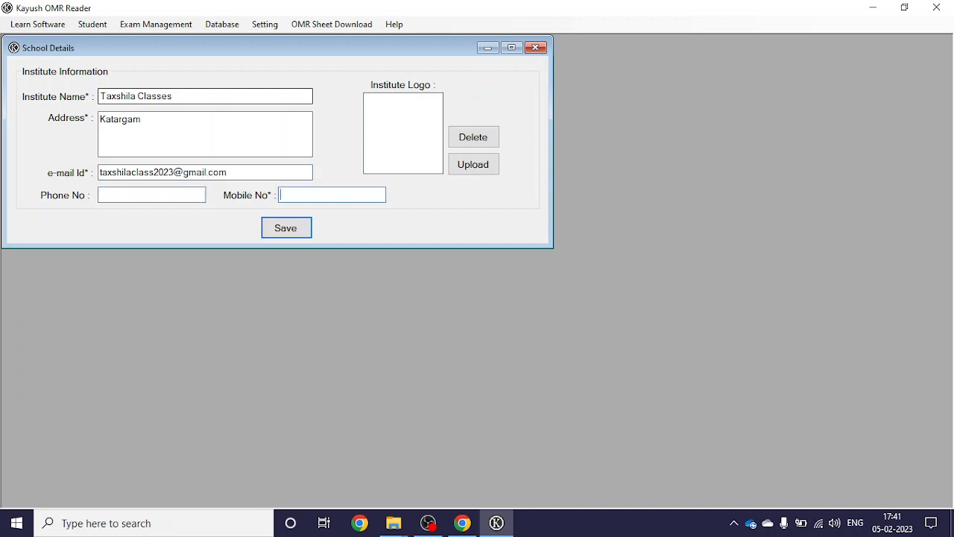
pyautogui.write('1234567890')
# Step: Upload Final Logo.png from Pictures as the logo and save the school details
pyautogui.click(498, 173)
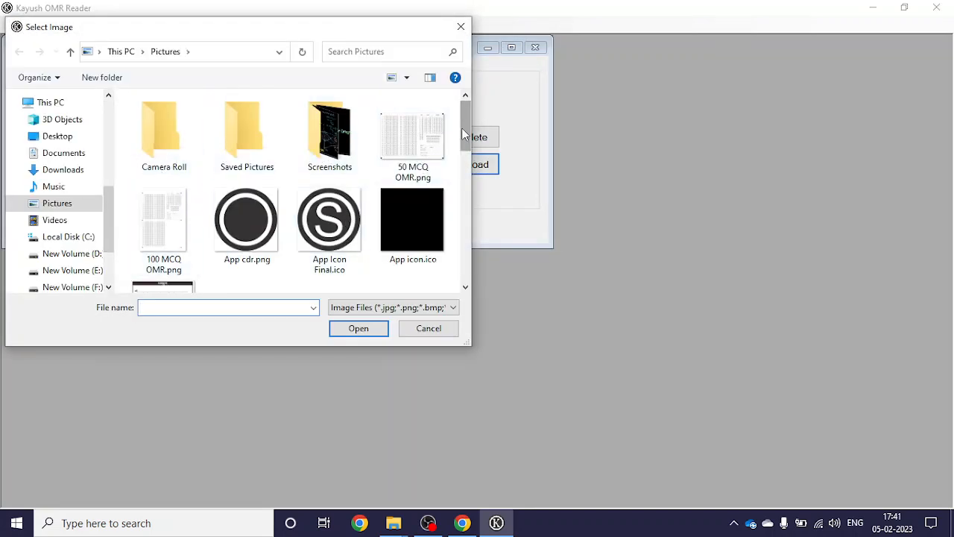
pyautogui.moveTo(464, 134); pyautogui.dragTo(461, 186)
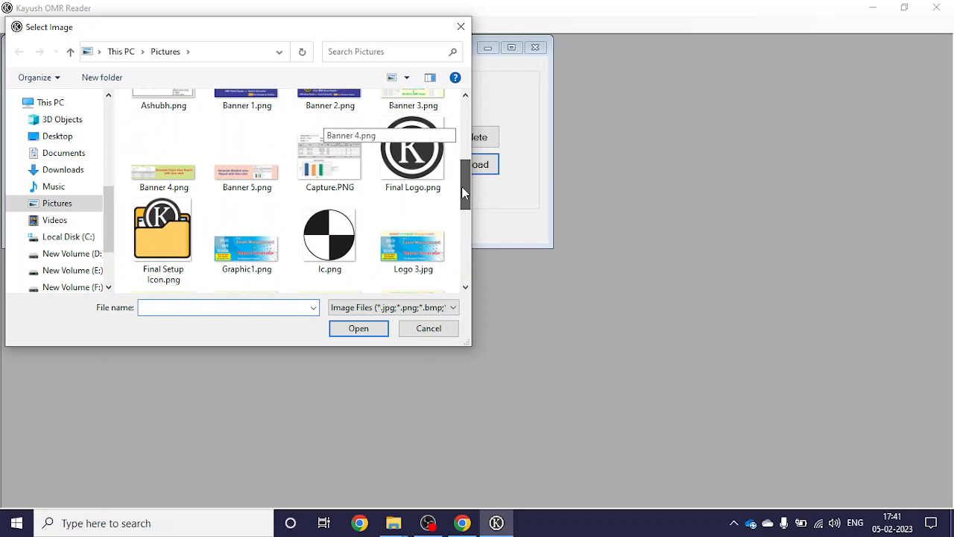
pyautogui.doubleClick(406, 164)
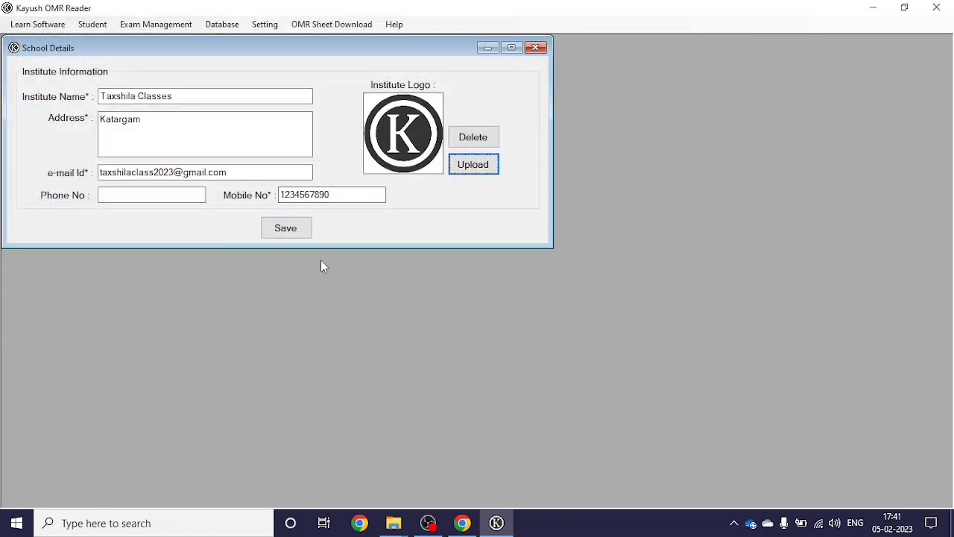
pyautogui.click(291, 231)
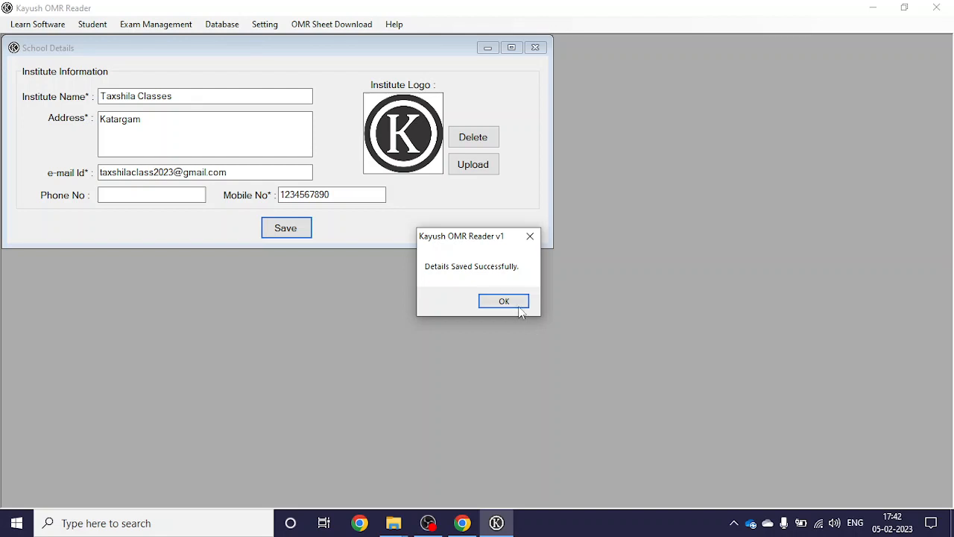
pyautogui.click(504, 301)
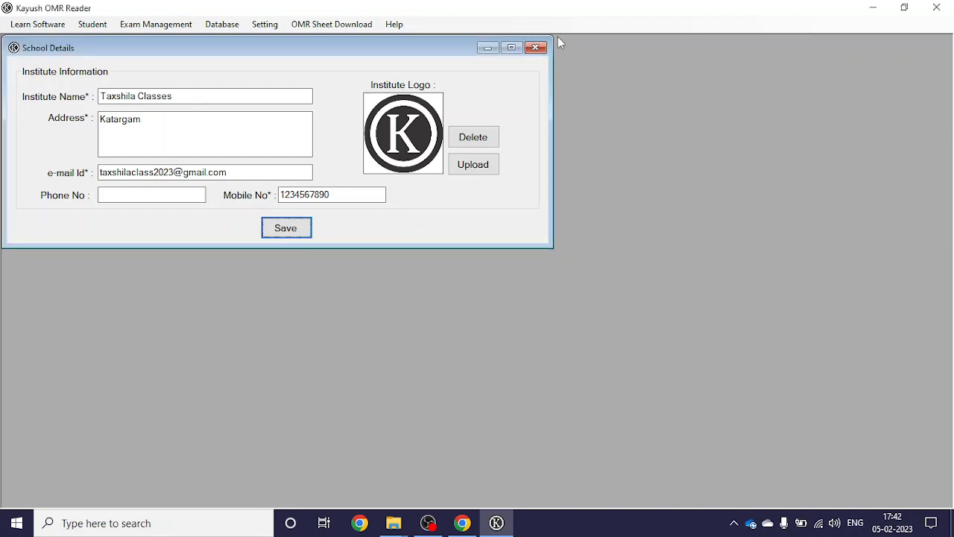
# Step: Close School Details and add a branch named Katargam via Setting > Manage
pyautogui.click(535, 48)
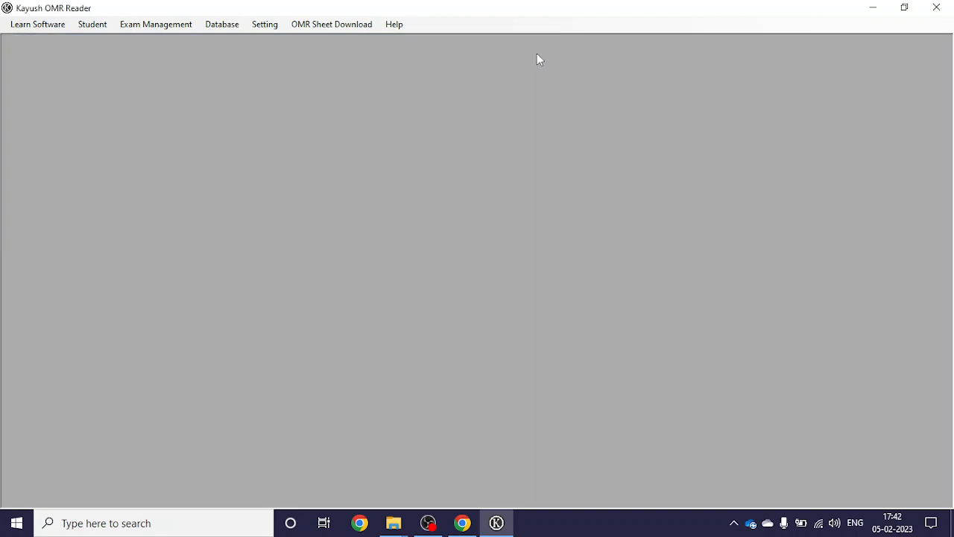
pyautogui.click(272, 26)
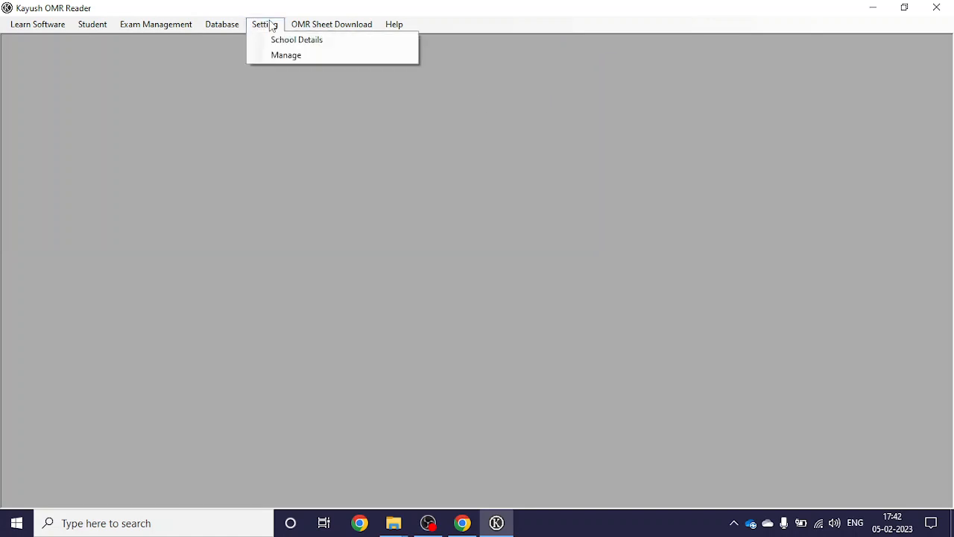
pyautogui.click(292, 55)
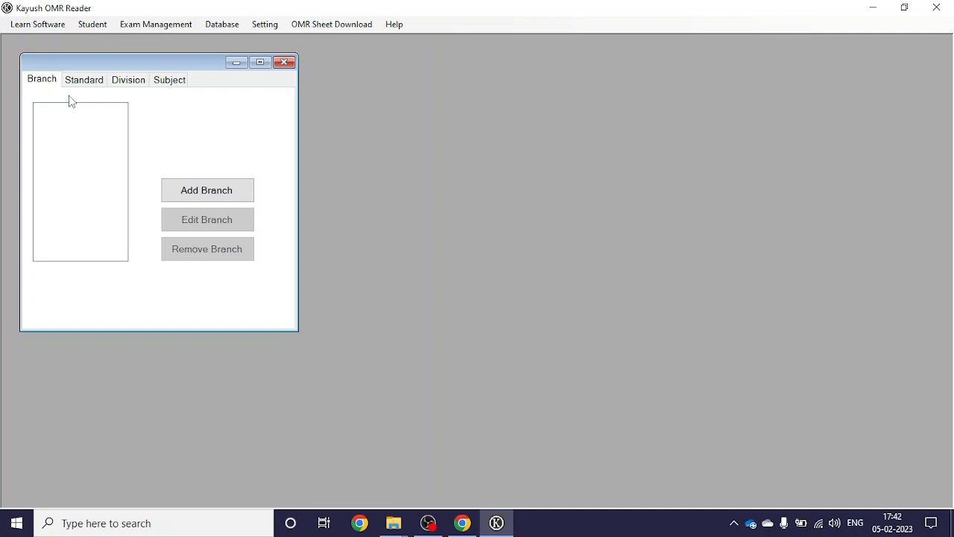
pyautogui.click(174, 203)
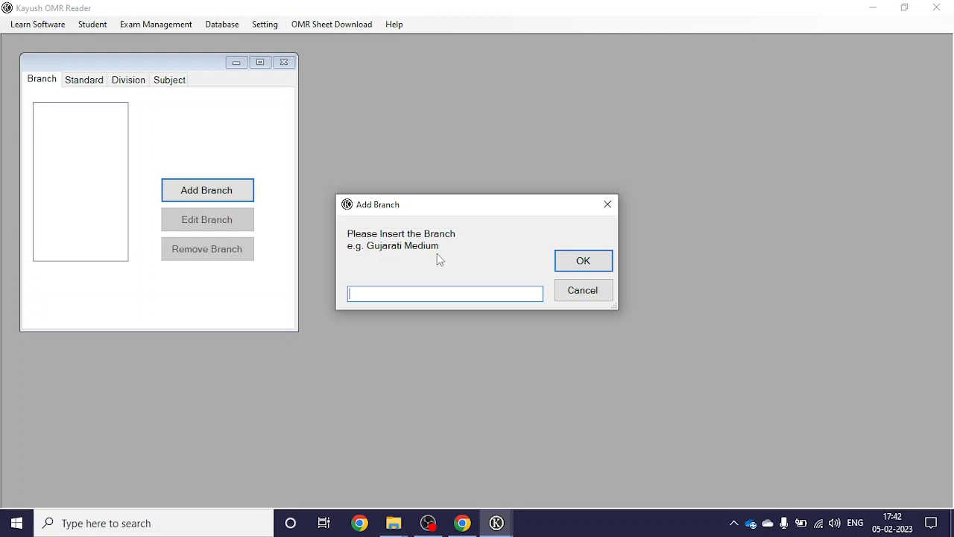
pyautogui.write('Katargam')
pyautogui.click(585, 261)
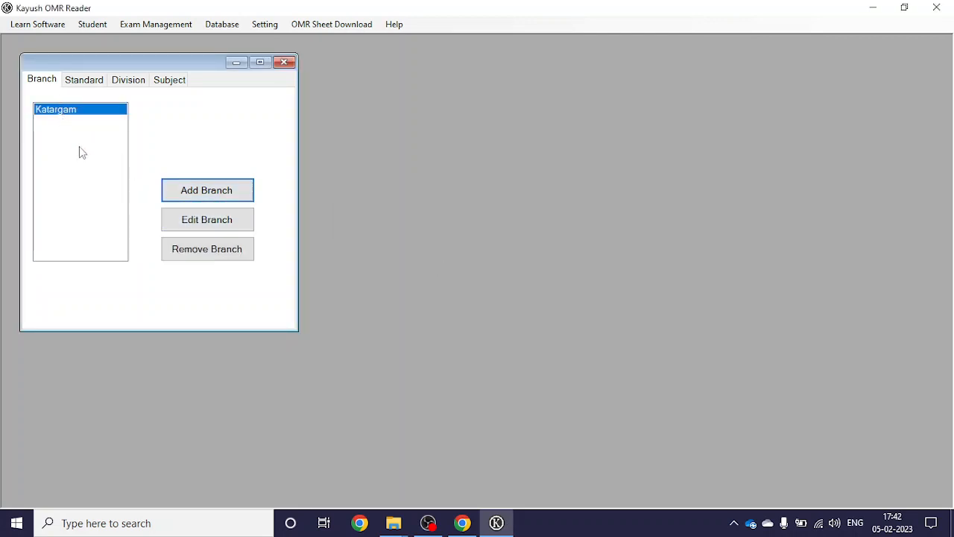
# Step: On the Standard tab, add 11 Science and 12 Science to the Katargam branch
pyautogui.click(85, 88)
pyautogui.click(117, 112)
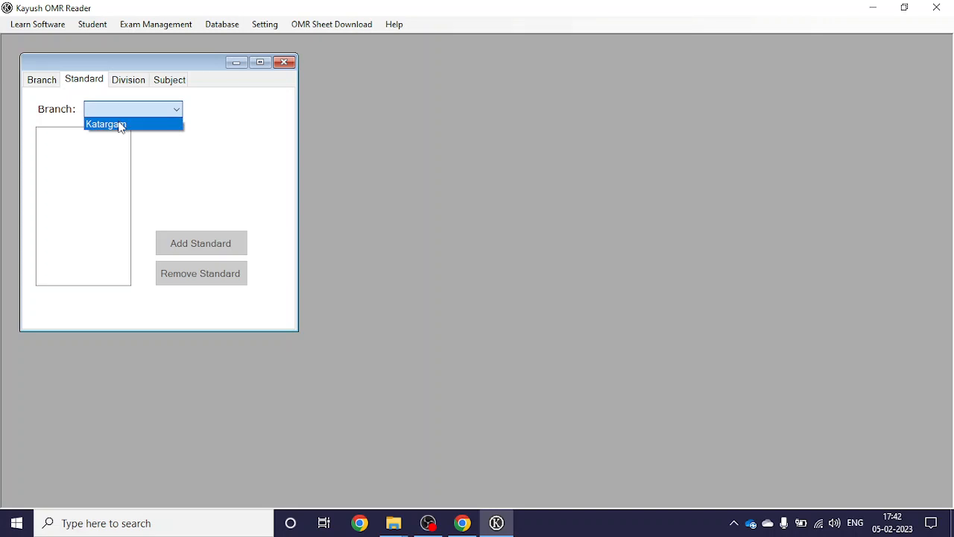
pyautogui.click(119, 124)
pyautogui.click(175, 249)
pyautogui.click(492, 251)
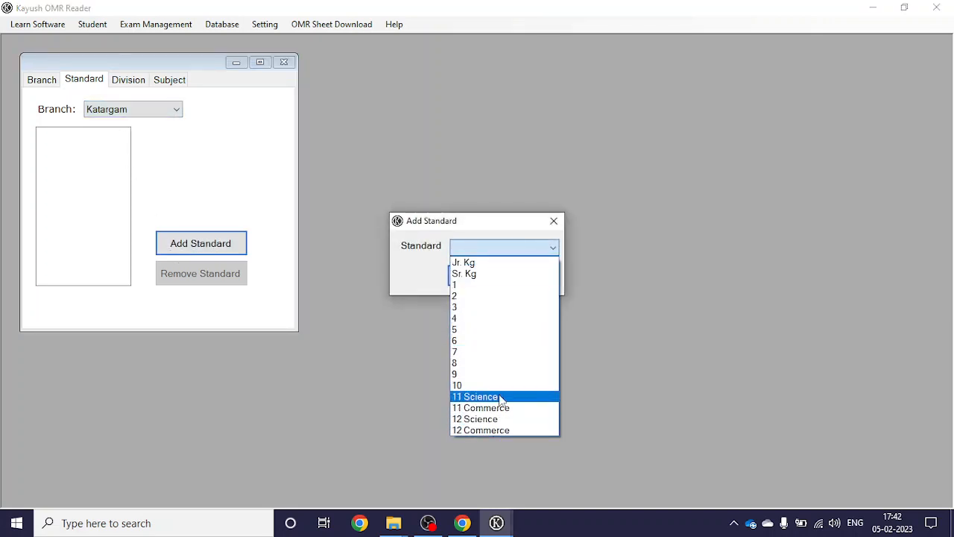
pyautogui.click(499, 397)
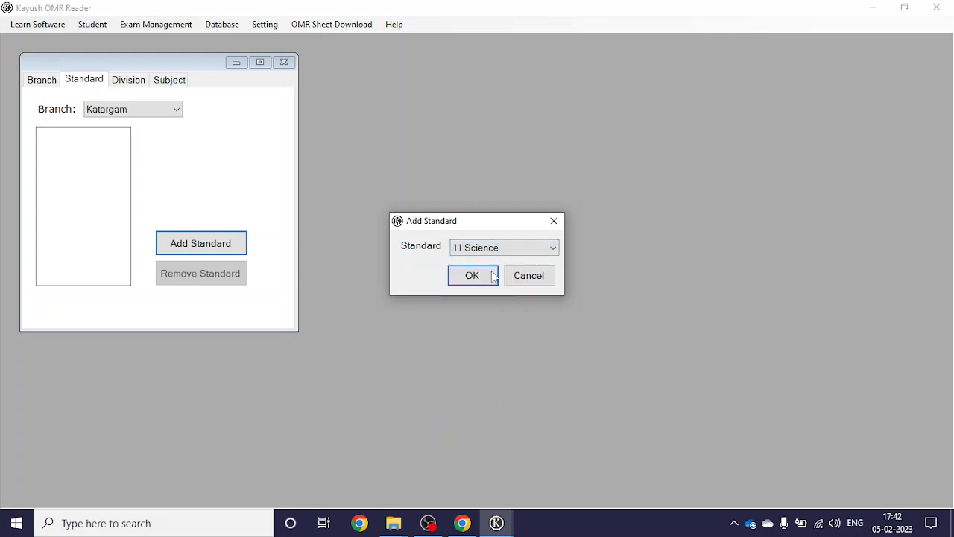
pyautogui.click(492, 277)
pyautogui.click(232, 240)
pyautogui.click(469, 252)
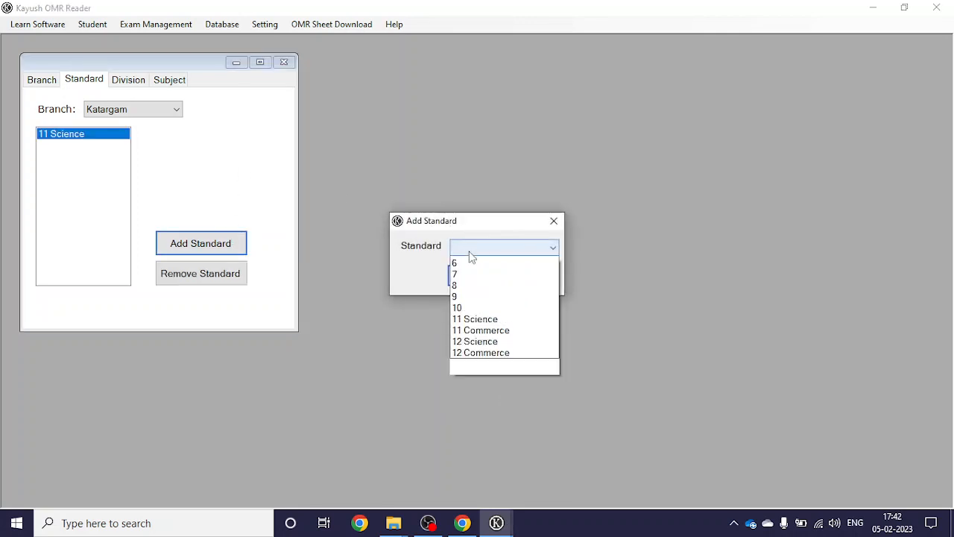
pyautogui.click(469, 417)
pyautogui.click(472, 276)
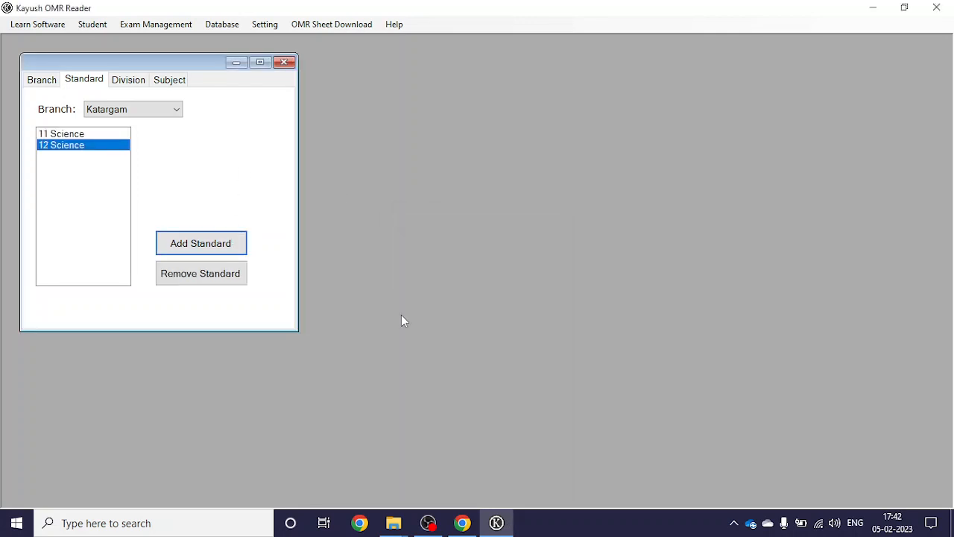
# Step: On the Division tab, select the Katargam branch and the 12 Science standard
pyautogui.click(144, 78)
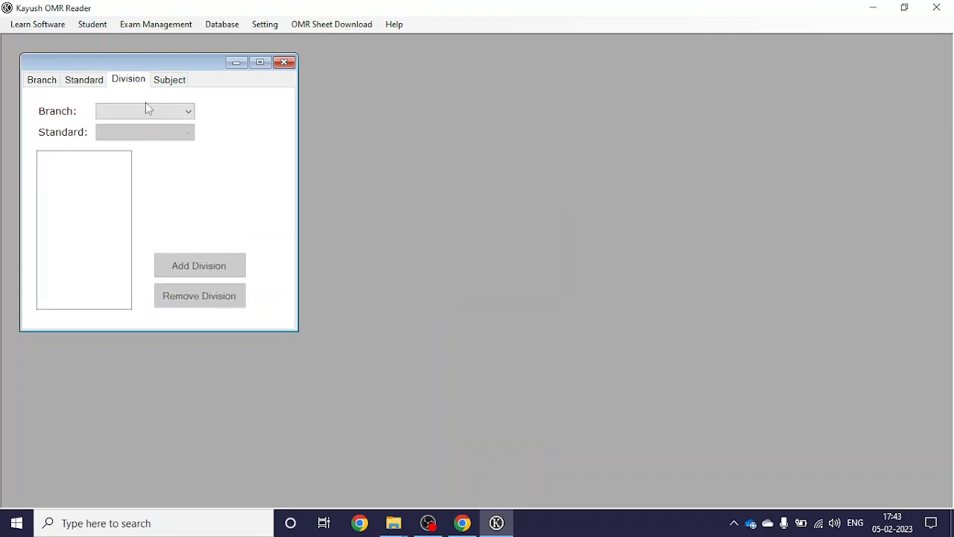
pyautogui.click(146, 111)
pyautogui.click(150, 123)
pyautogui.click(155, 111)
pyautogui.click(166, 126)
pyautogui.click(167, 138)
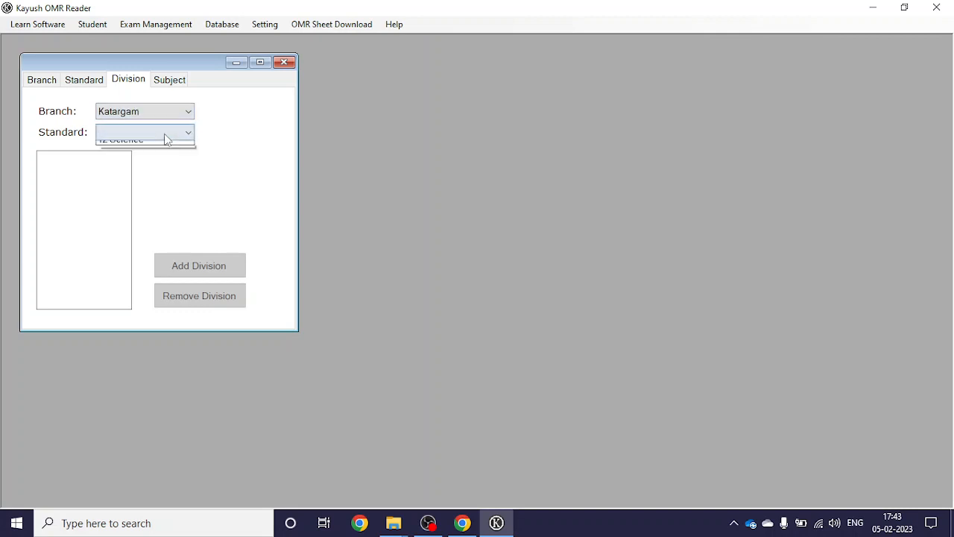
pyautogui.click(167, 159)
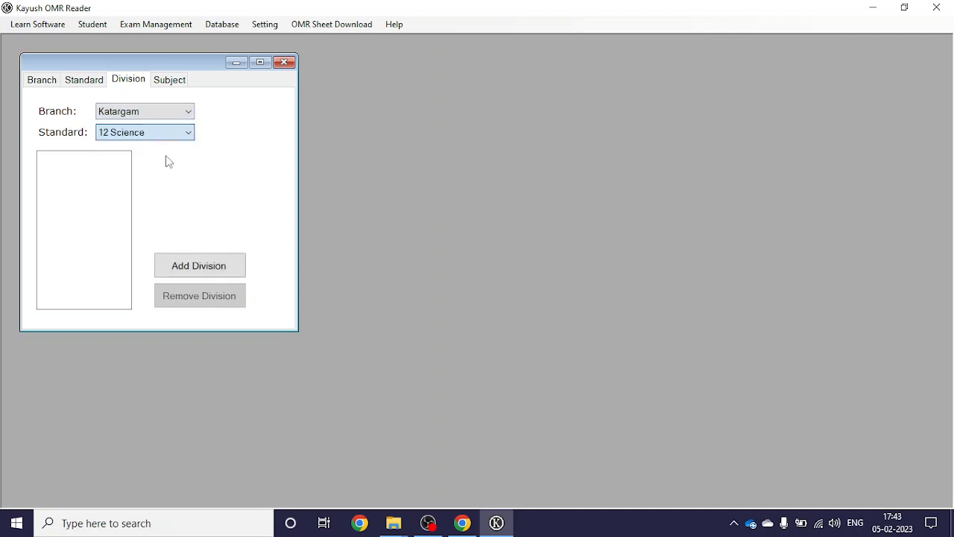
# Step: Add divisions A and B to 12 Science
pyautogui.click(191, 268)
pyautogui.click(484, 249)
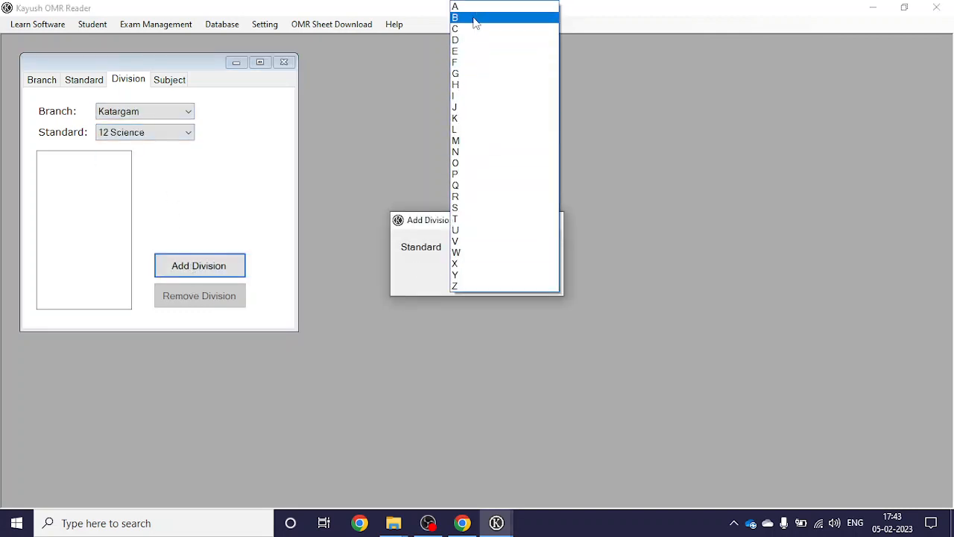
pyautogui.click(472, 8)
pyautogui.click(477, 276)
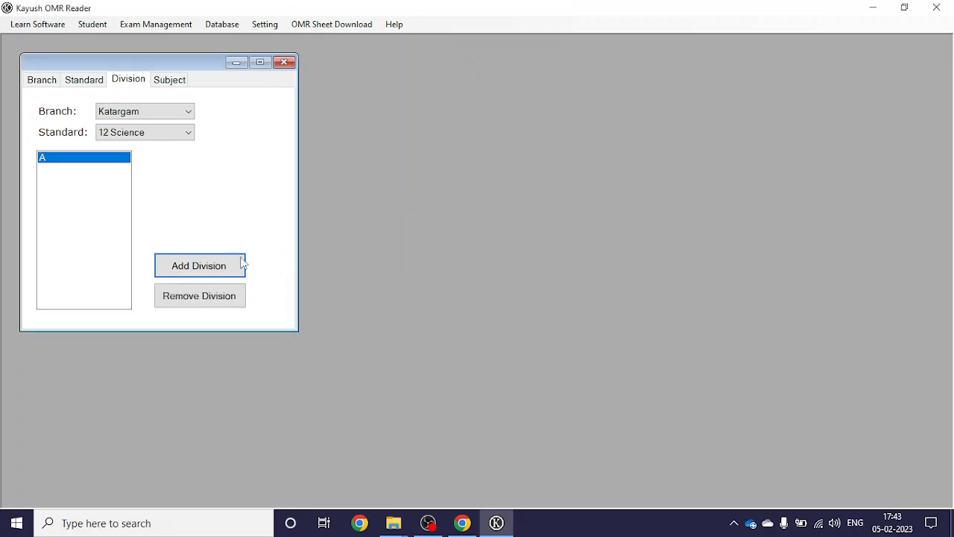
pyautogui.click(239, 266)
pyautogui.click(466, 250)
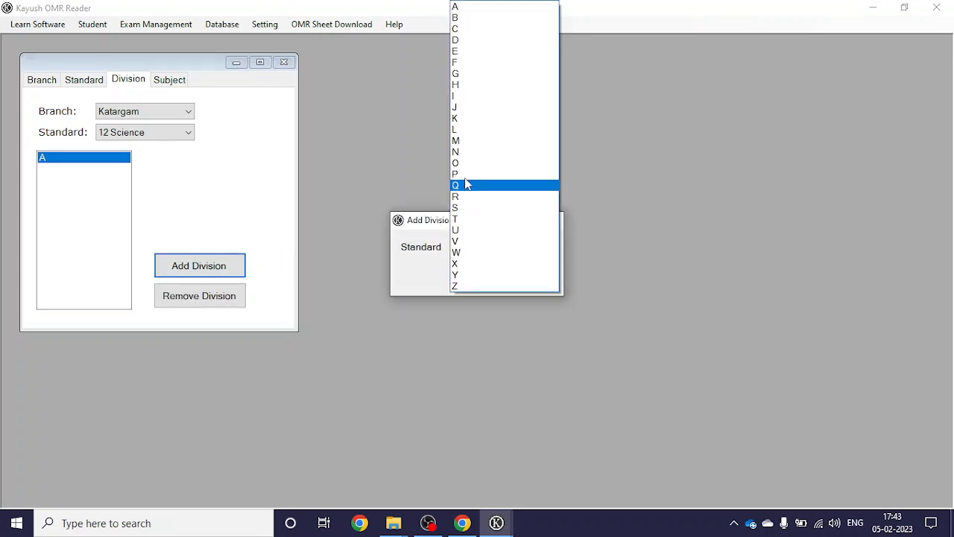
pyautogui.click(476, 19)
pyautogui.click(474, 281)
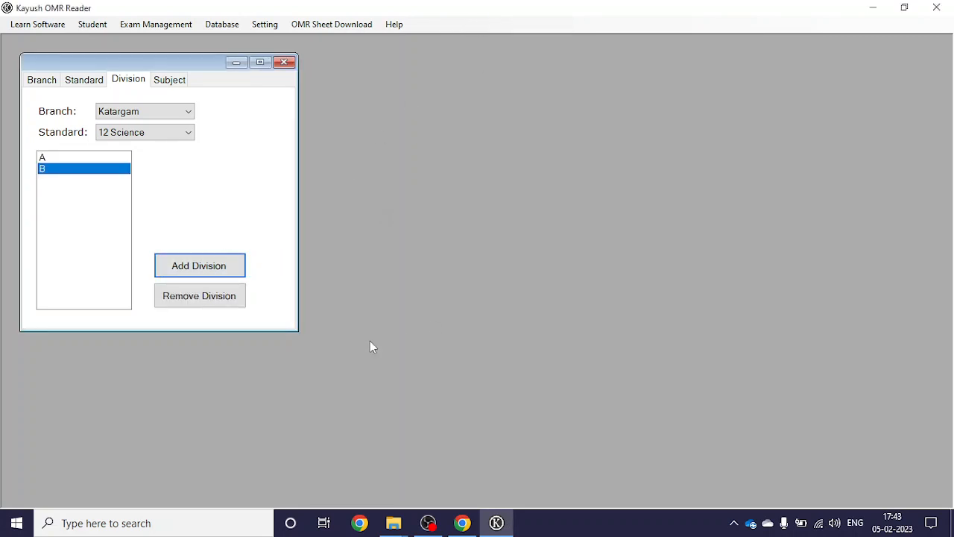
# Step: On the Subject tab, select the Katargam branch and the 12 Science standard
pyautogui.click(183, 80)
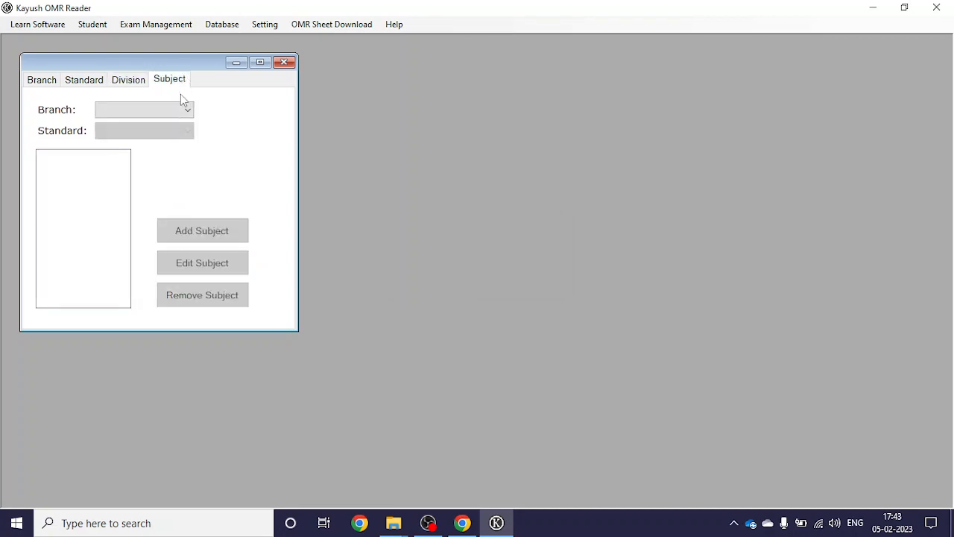
pyautogui.click(178, 102)
pyautogui.click(178, 117)
pyautogui.click(179, 118)
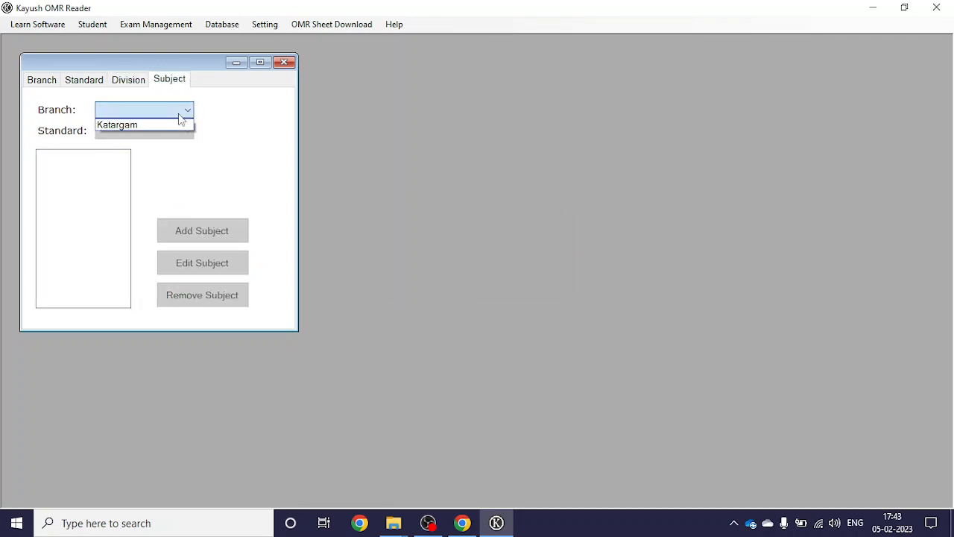
pyautogui.click(179, 124)
pyautogui.click(181, 131)
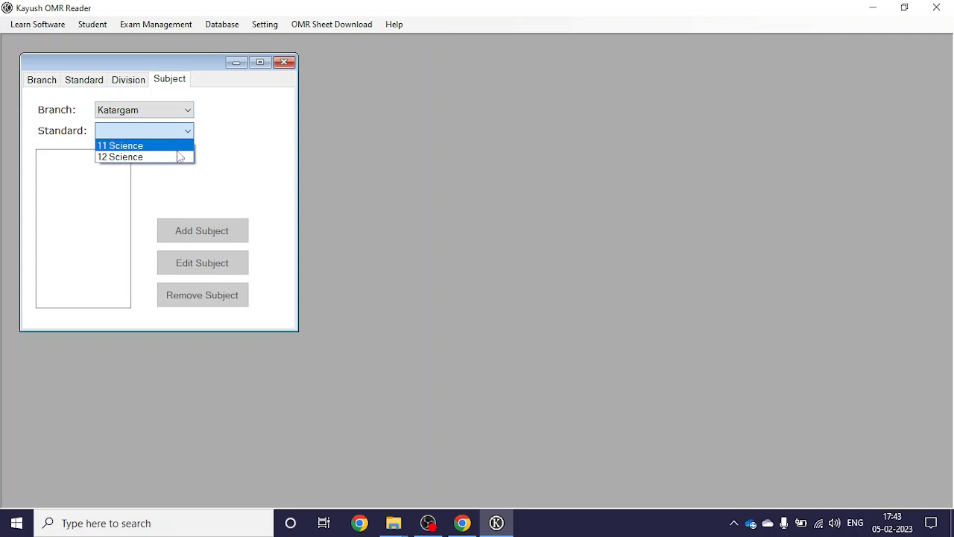
pyautogui.click(179, 157)
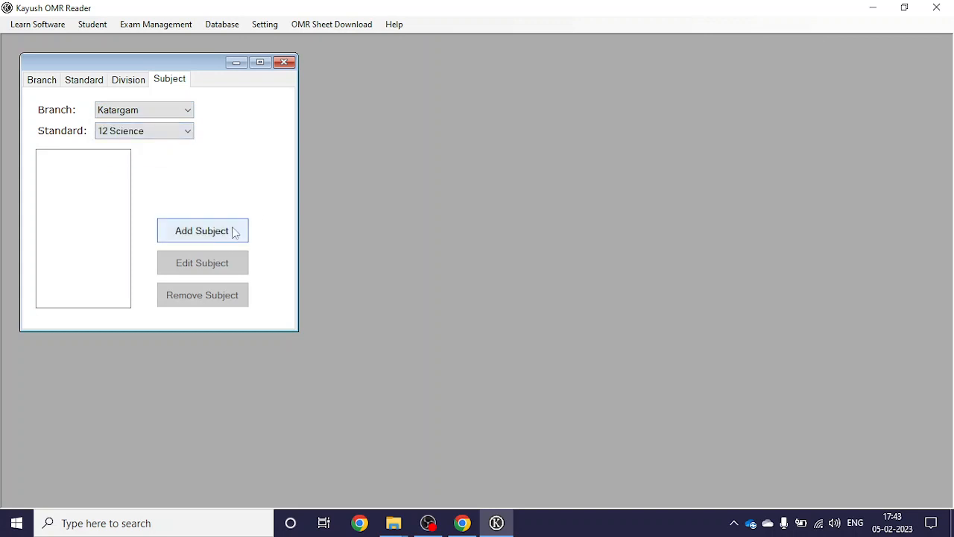
# Step: Add the subjects Mathematics, Physics, Chemistry and 'Englisj'
pyautogui.click(217, 234)
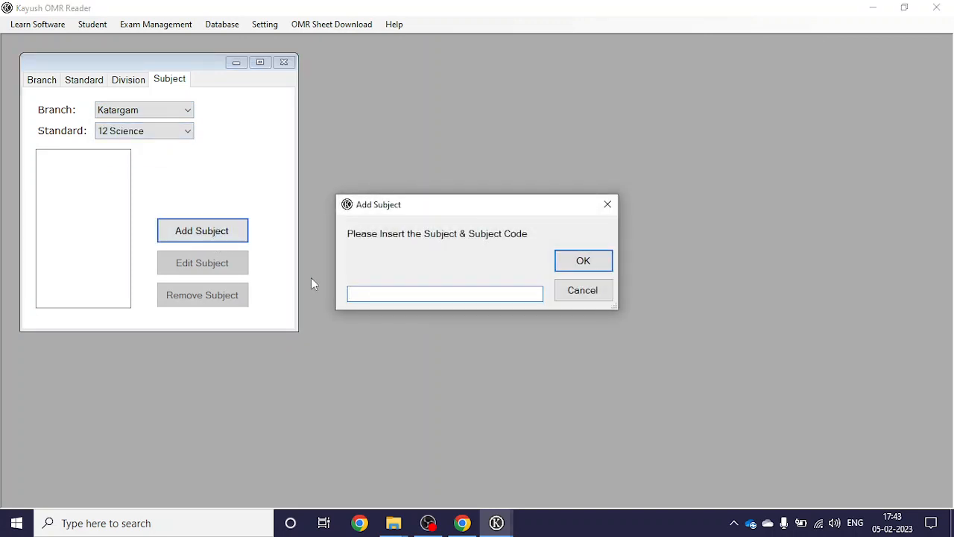
pyautogui.write('Mathematics')
pyautogui.press('Return')
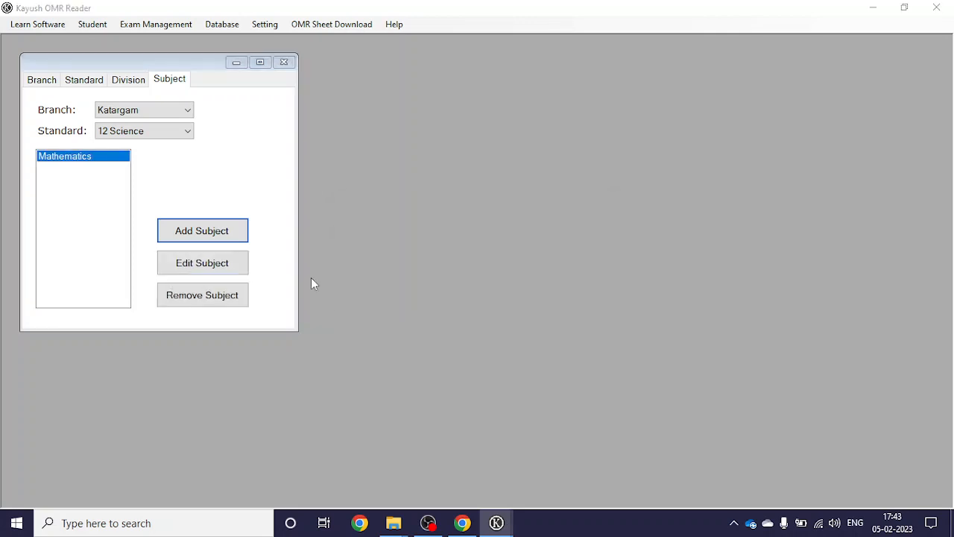
pyautogui.press('Return')
pyautogui.write('Physics')
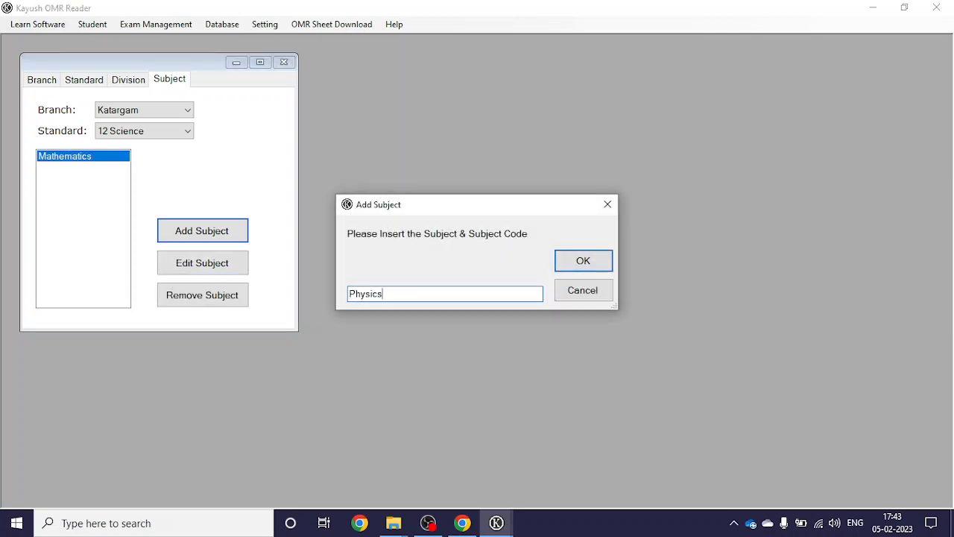
pyautogui.press('Return')
pyautogui.write('Chemistry')
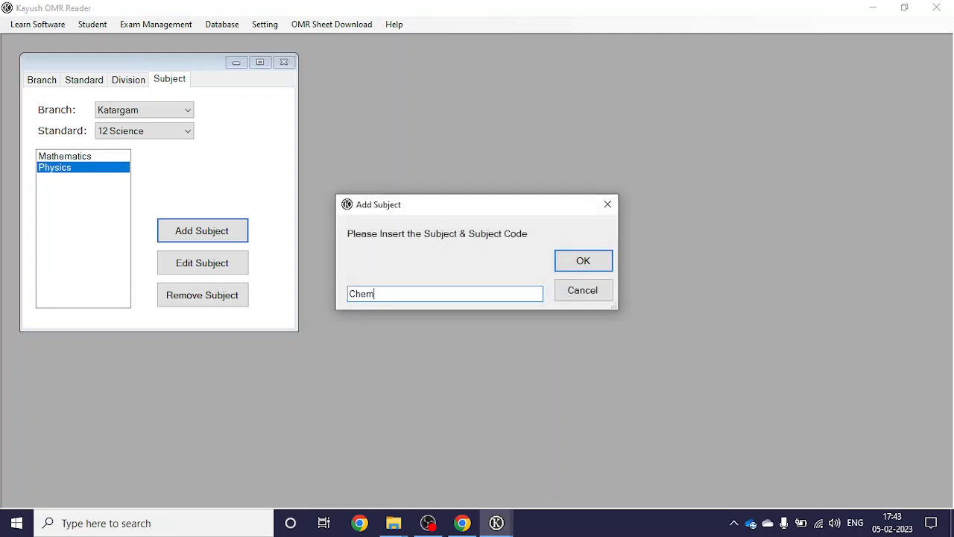
pyautogui.press('Return')
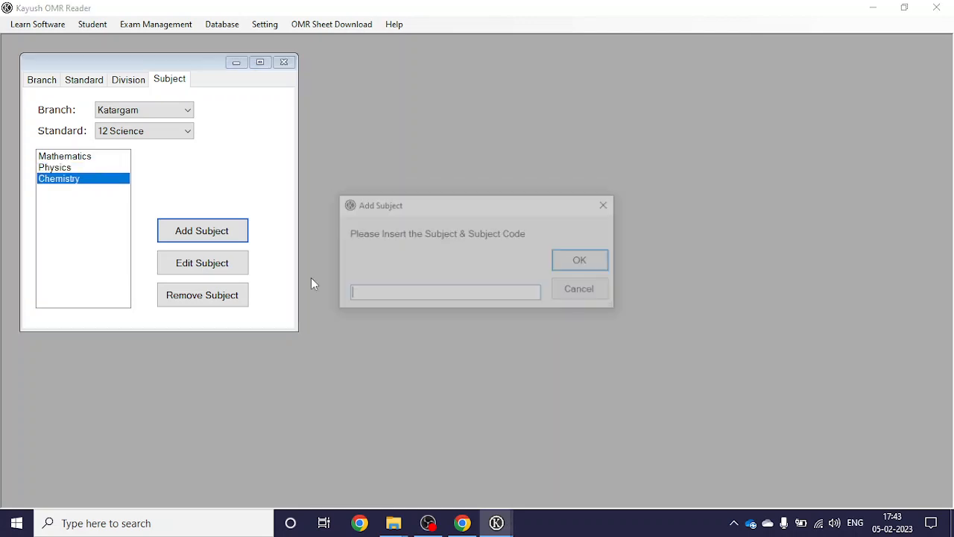
pyautogui.write('Englisj')
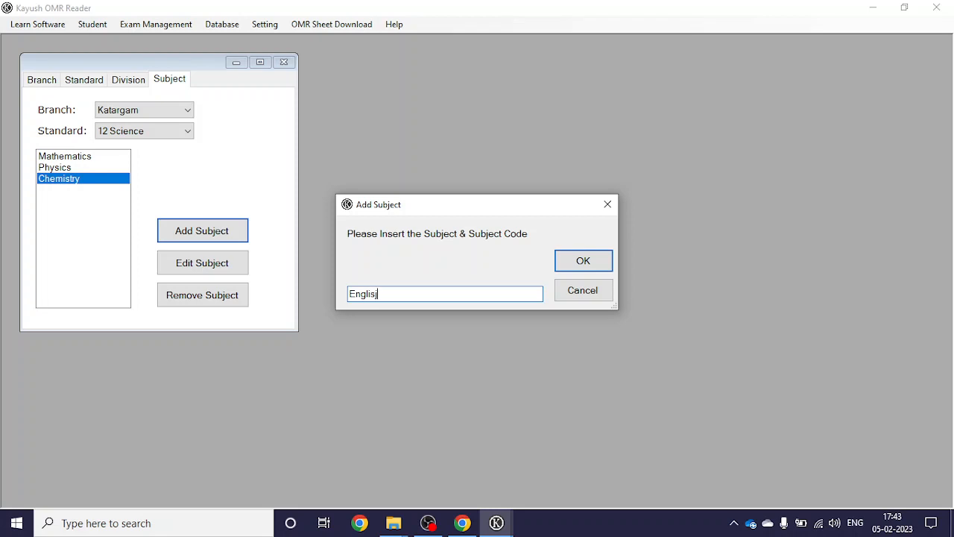
pyautogui.press('Return')
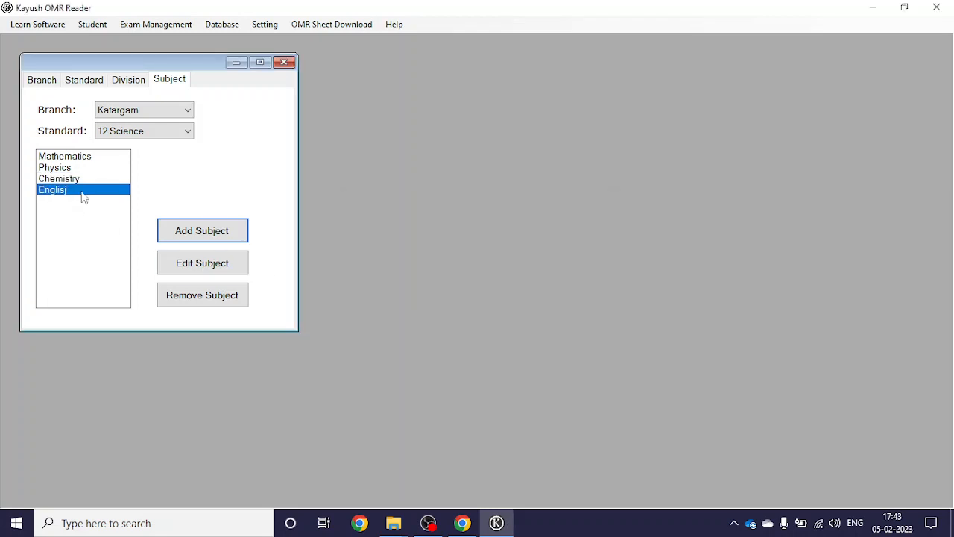
# Step: Correct the misspelled 'Englisj' subject to English and close the management window
pyautogui.click(183, 270)
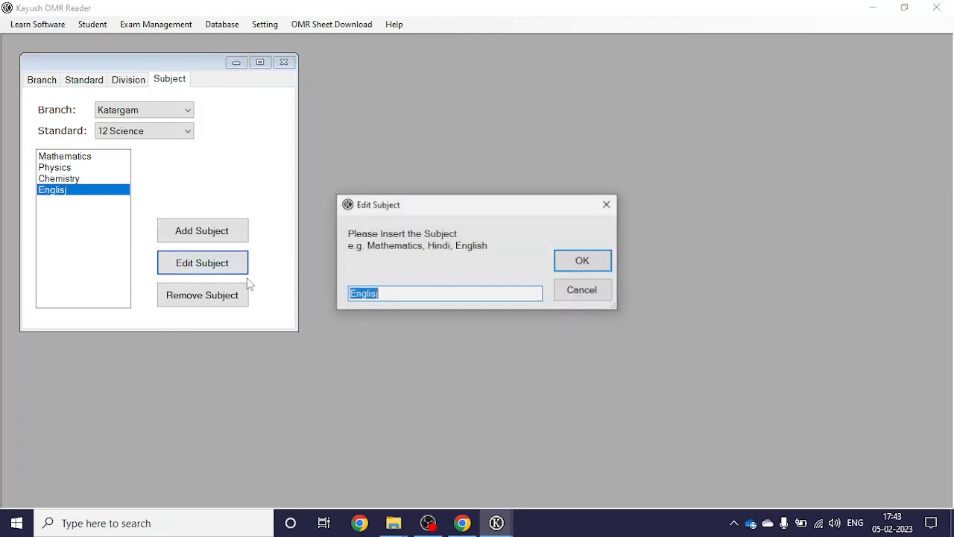
pyautogui.click(427, 293)
pyautogui.press('BackSpace')
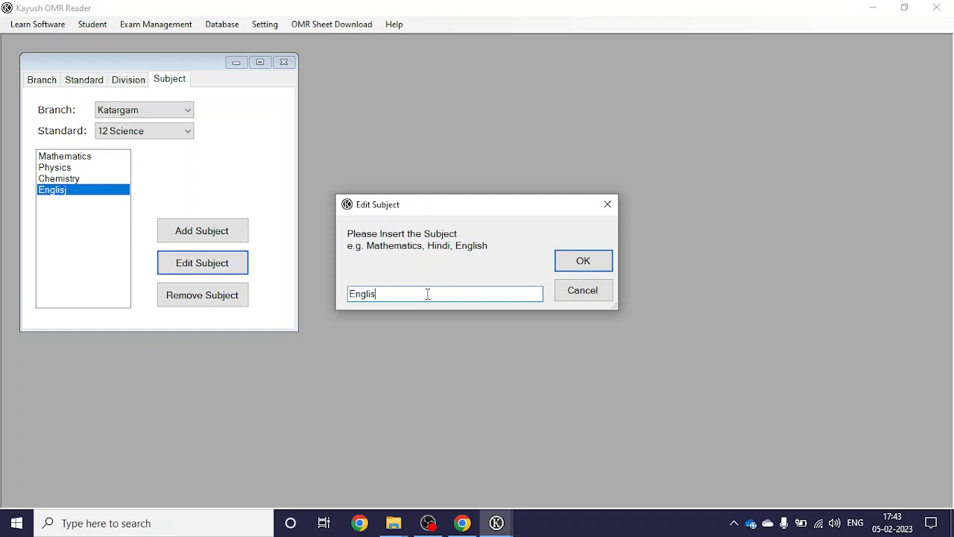
pyautogui.write('h')
pyautogui.press('Return')
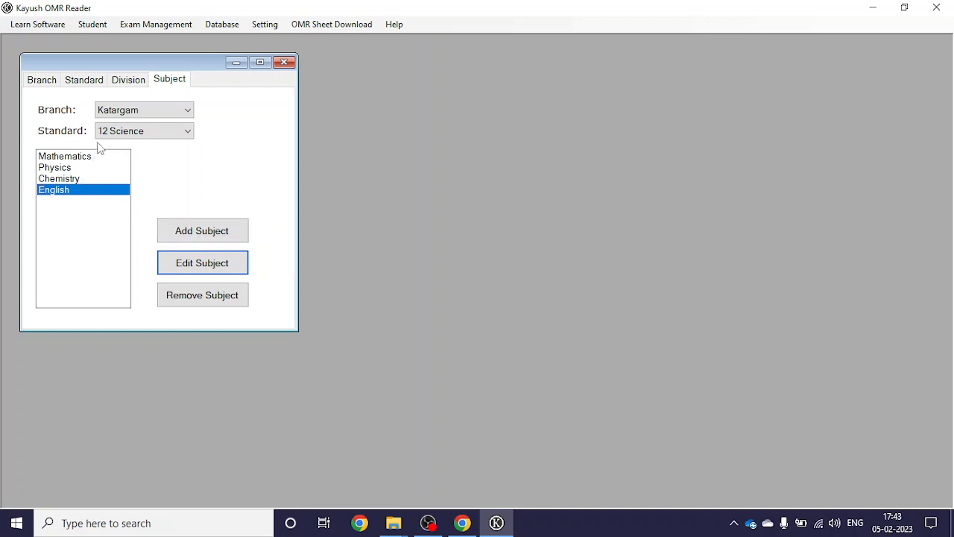
pyautogui.click(283, 63)
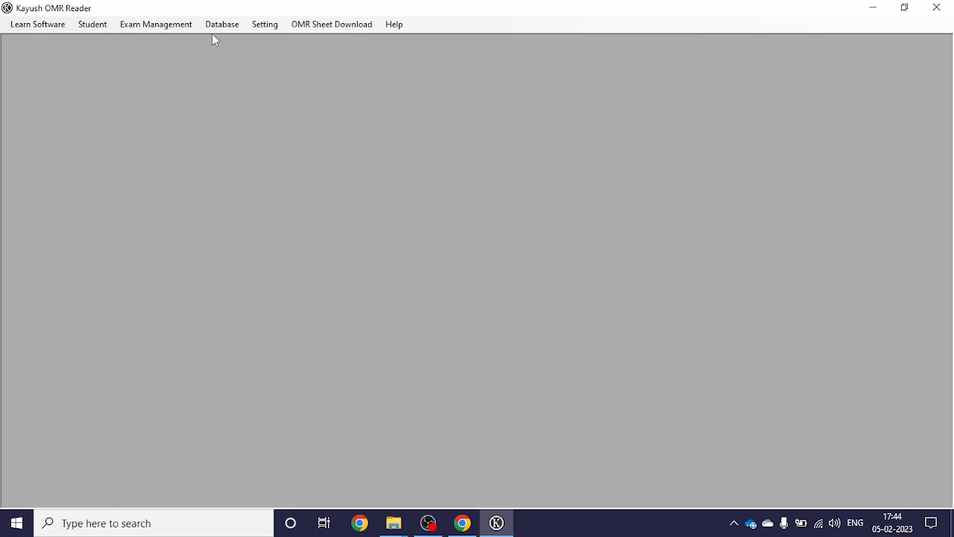
# Step: Generate the 50 MCQ Sheet from the OMR Sheet Download menu as a PDF
pyautogui.click(311, 27)
pyautogui.moveTo(256, 28)
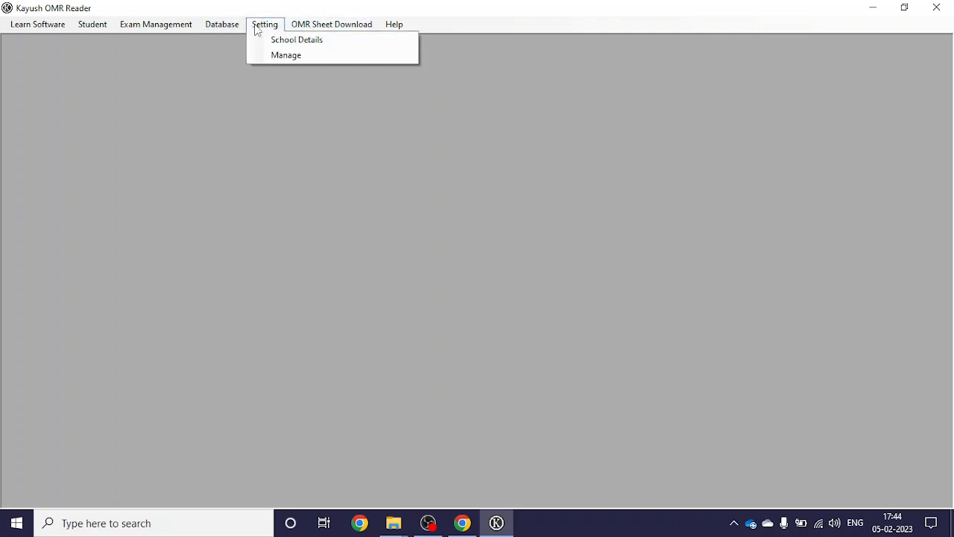
pyautogui.moveTo(343, 30)
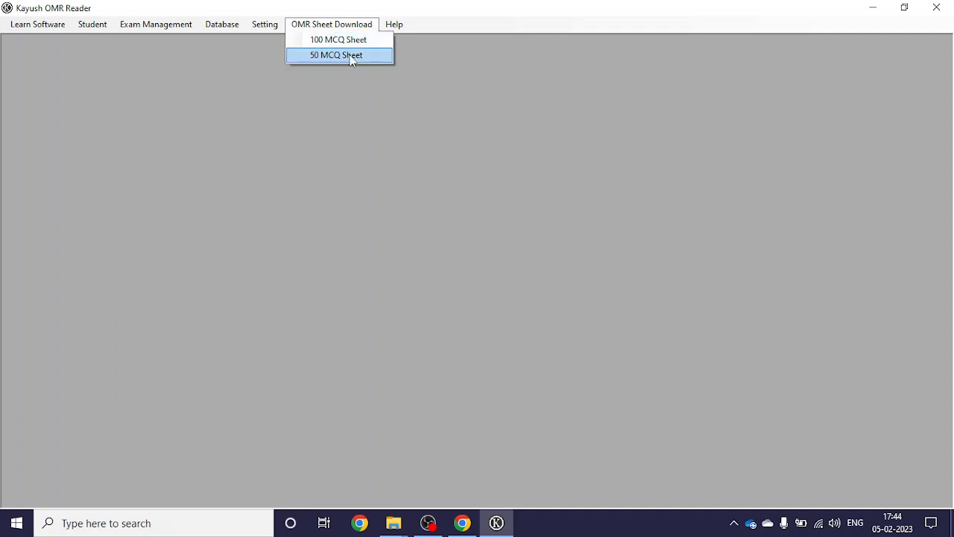
pyautogui.click(352, 56)
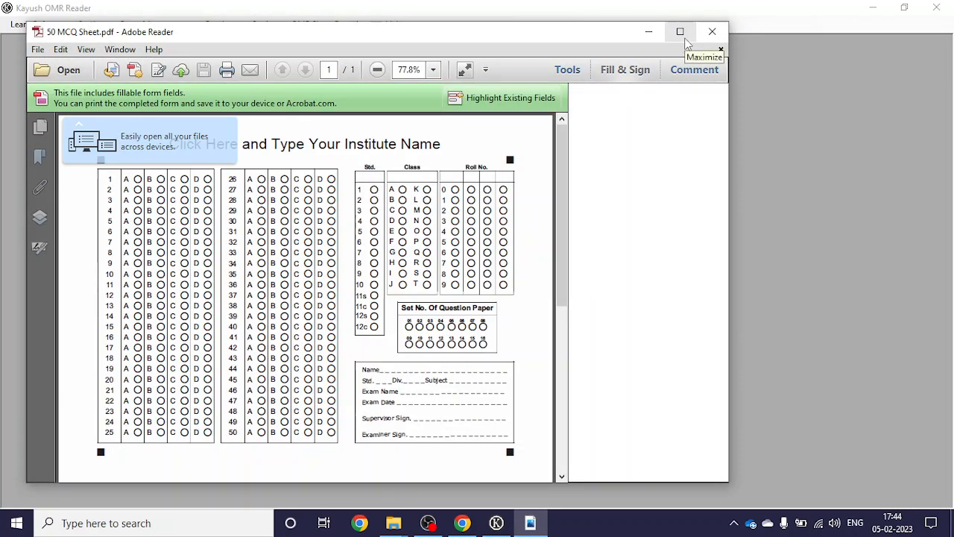
# Step: Maximize the PDF view and title the 50 MCQ sheet 'Taxshila Classes'
pyautogui.click(681, 34)
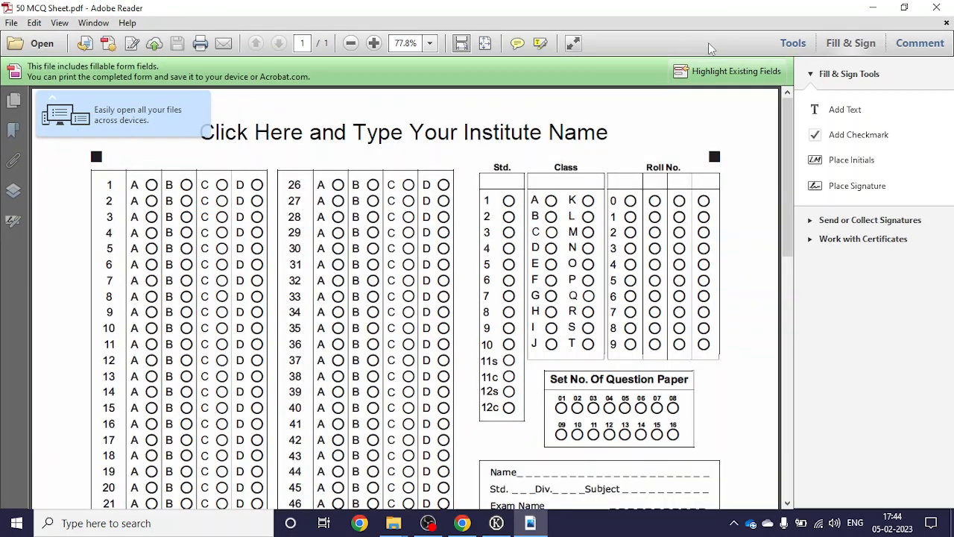
pyautogui.click(796, 44)
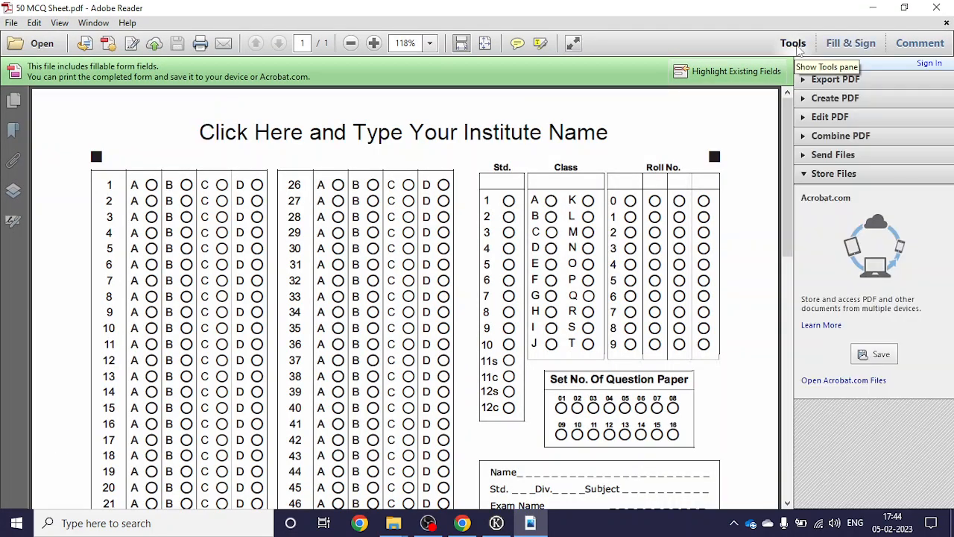
pyautogui.click(797, 45)
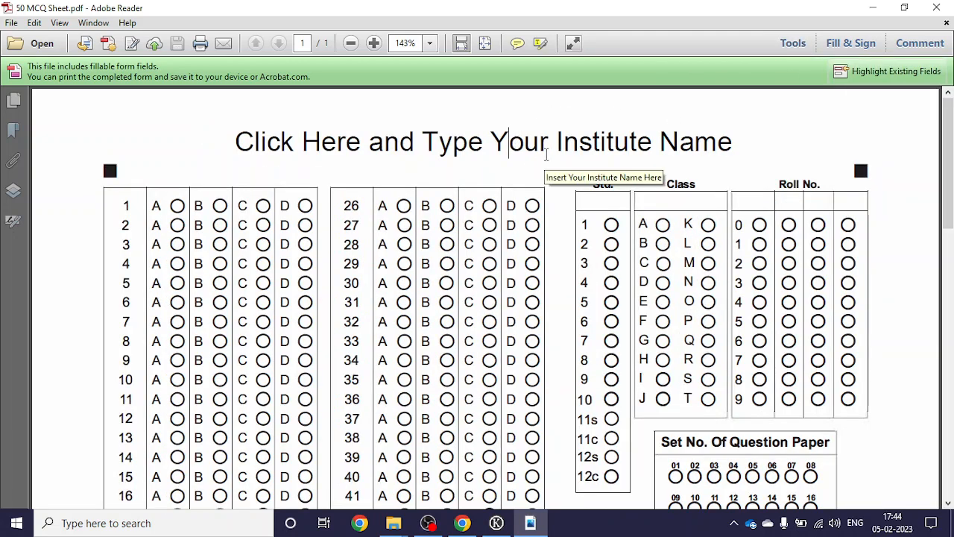
pyautogui.click(231, 136)
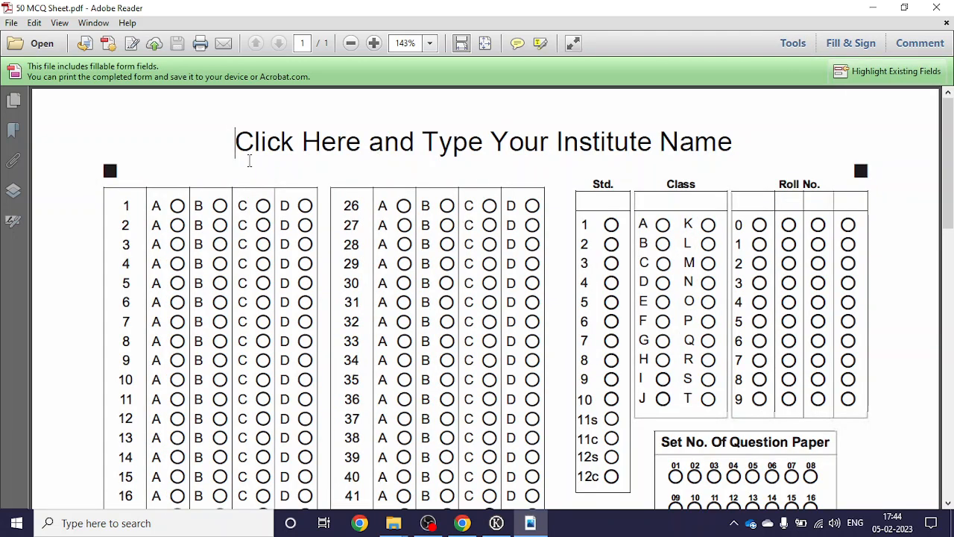
pyautogui.hotkey('ctrl', '1')
pyautogui.scroll(-5, 499, 297)
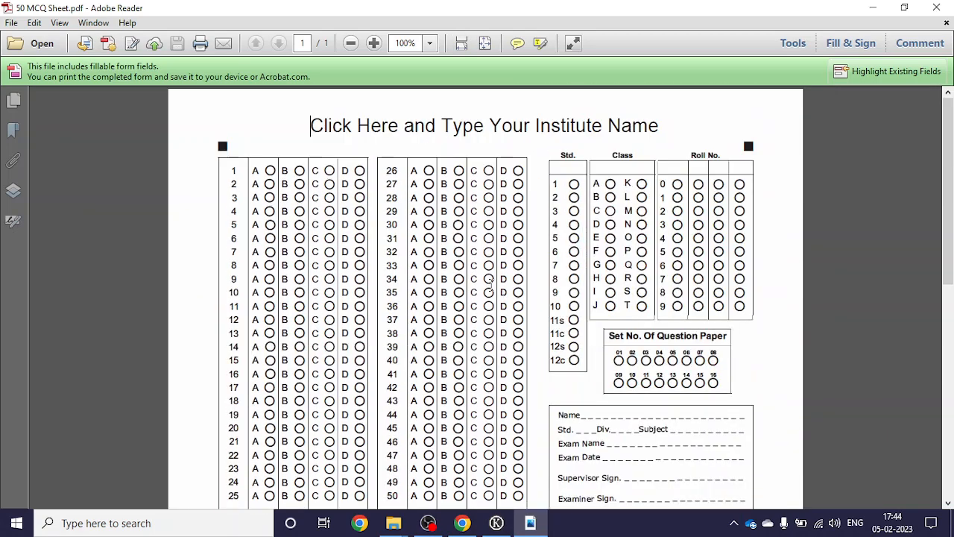
pyautogui.tripleClick(466, 127)
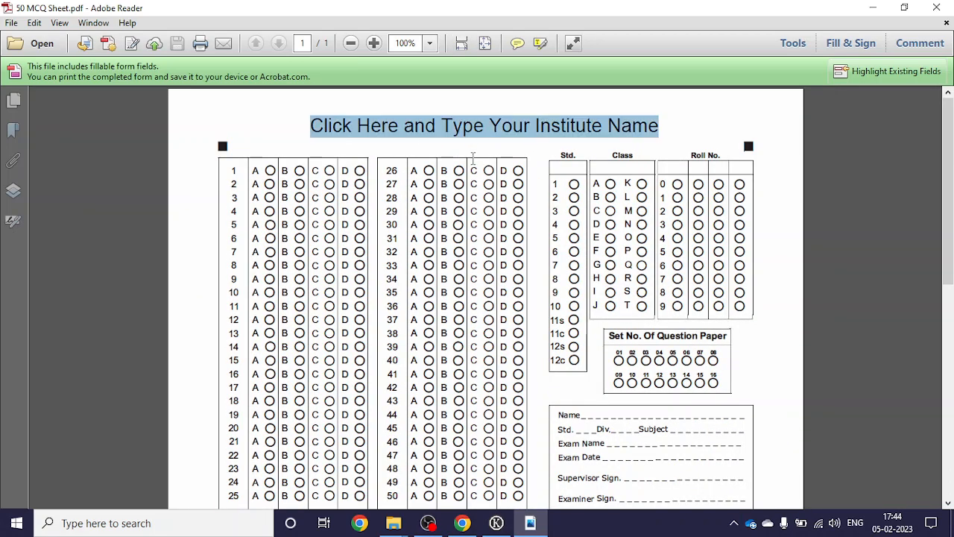
pyautogui.write('Taxshi')
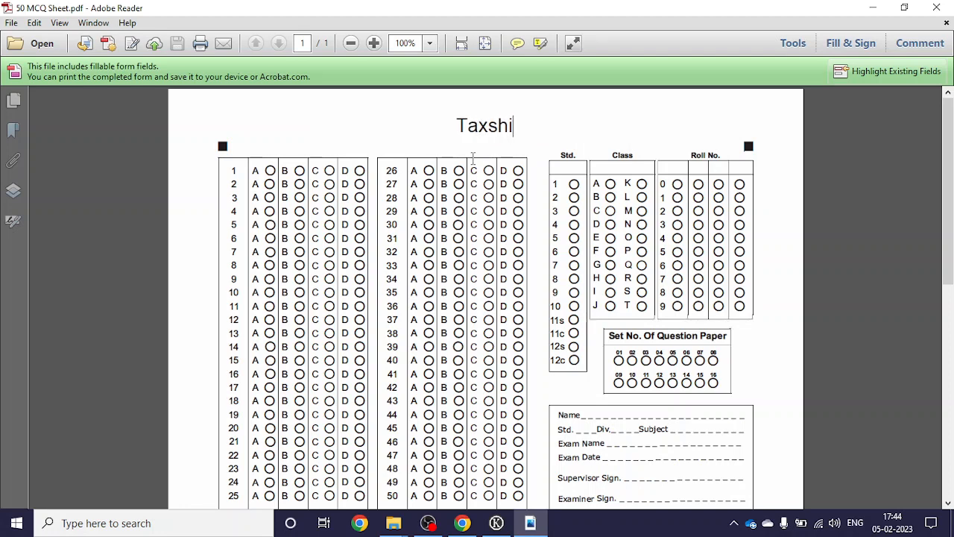
pyautogui.write('la Classes')
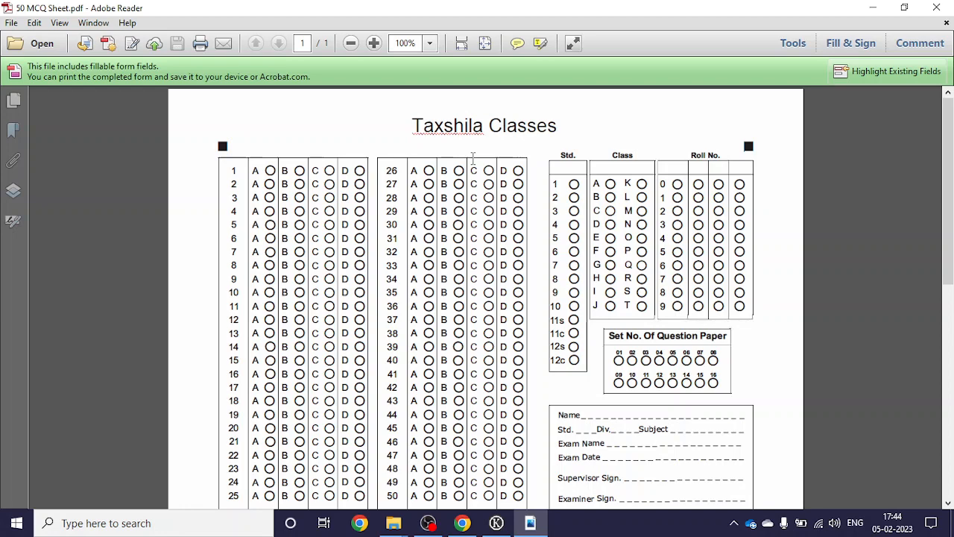
pyautogui.press('Tab')
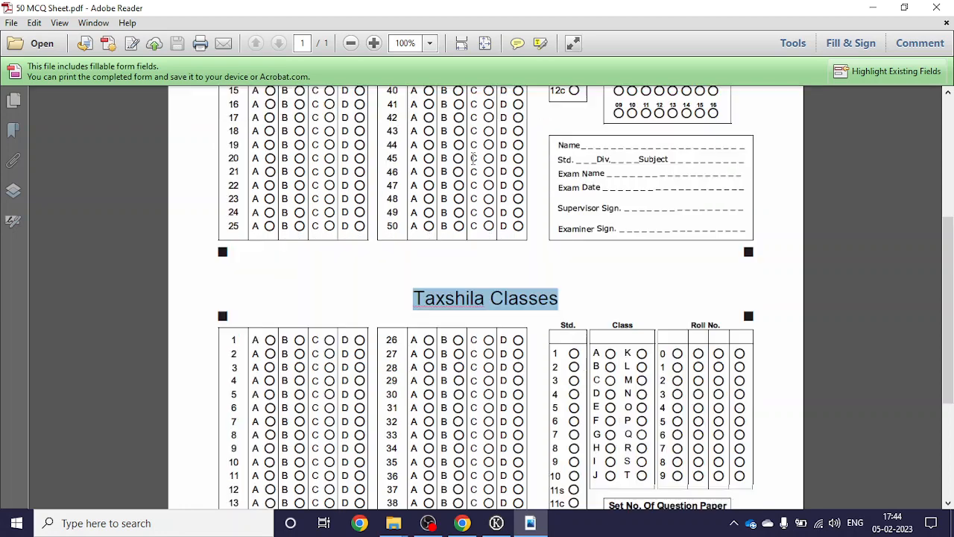
pyautogui.click(489, 298)
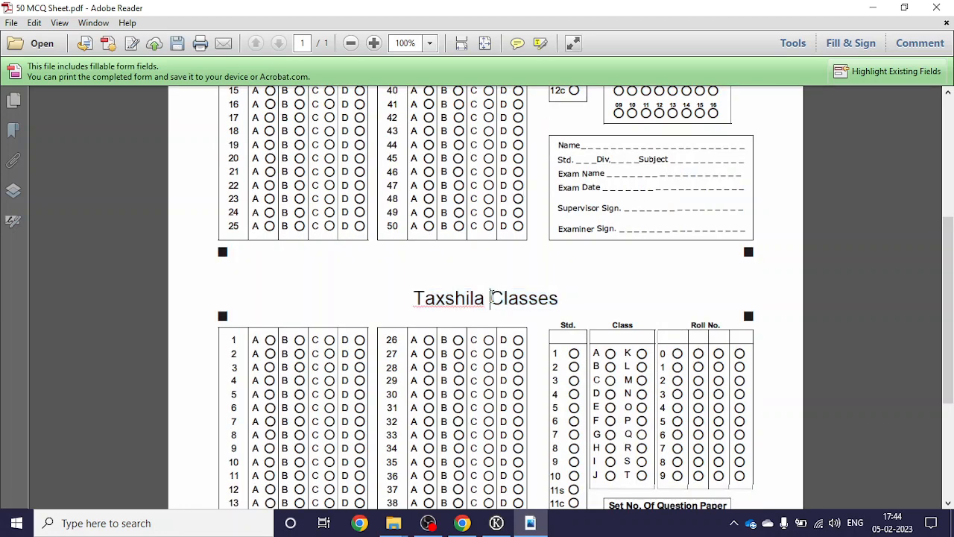
# Step: Save the 50 MCQ sheet to the Desktop and close Adobe Reader
pyautogui.click(12, 22)
pyautogui.click(22, 94)
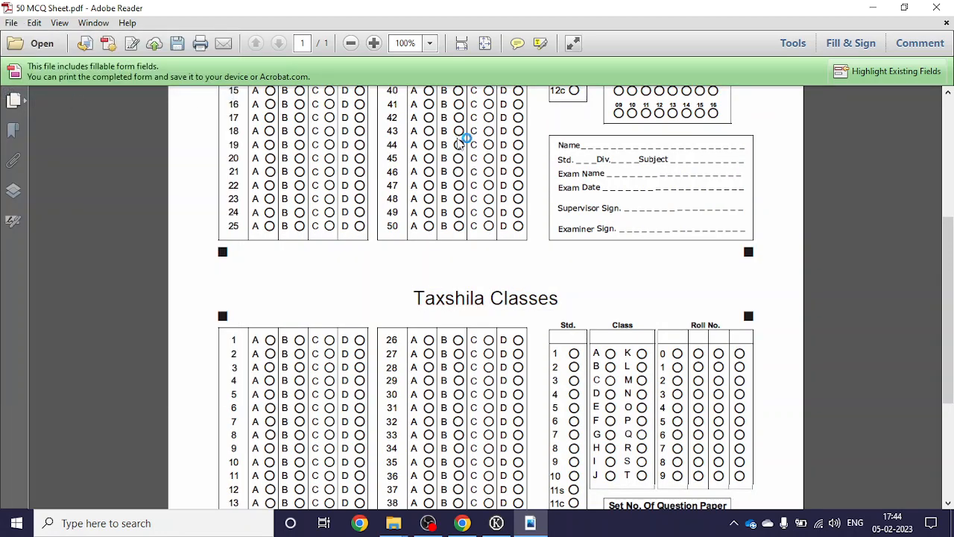
pyautogui.click(69, 150)
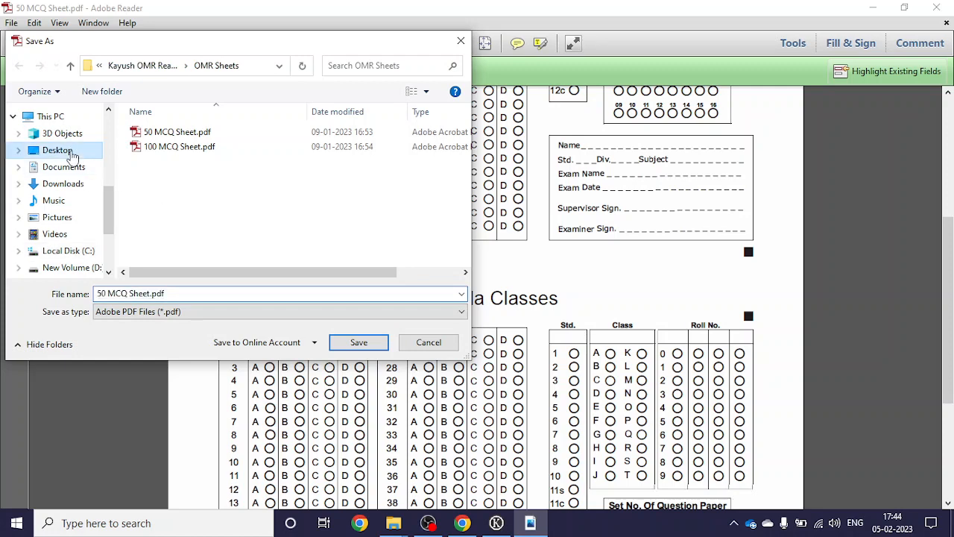
pyautogui.click(359, 342)
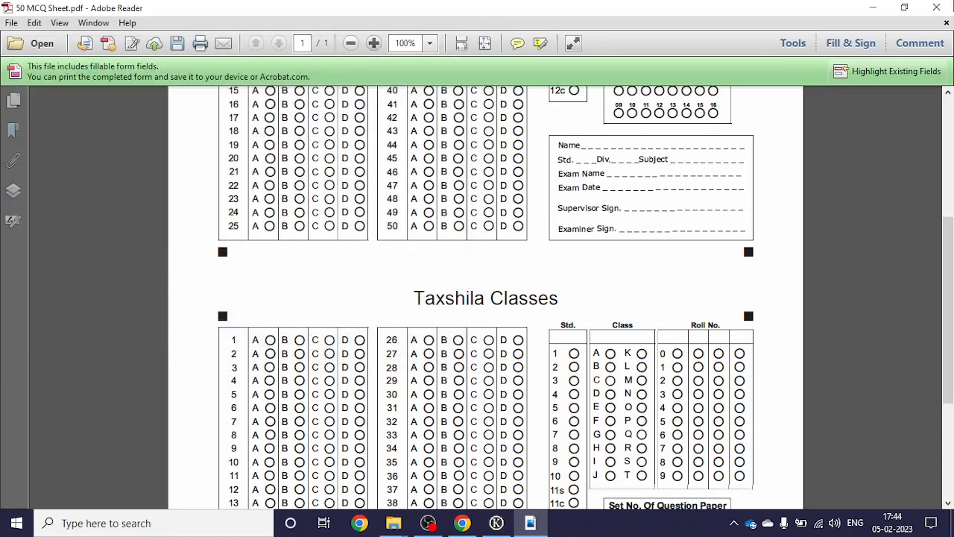
pyautogui.click(935, 11)
# Step: Open the 100 MCQ Sheet PDF and replace its placeholder title with 'Taxshila Classes'
pyautogui.click(332, 27)
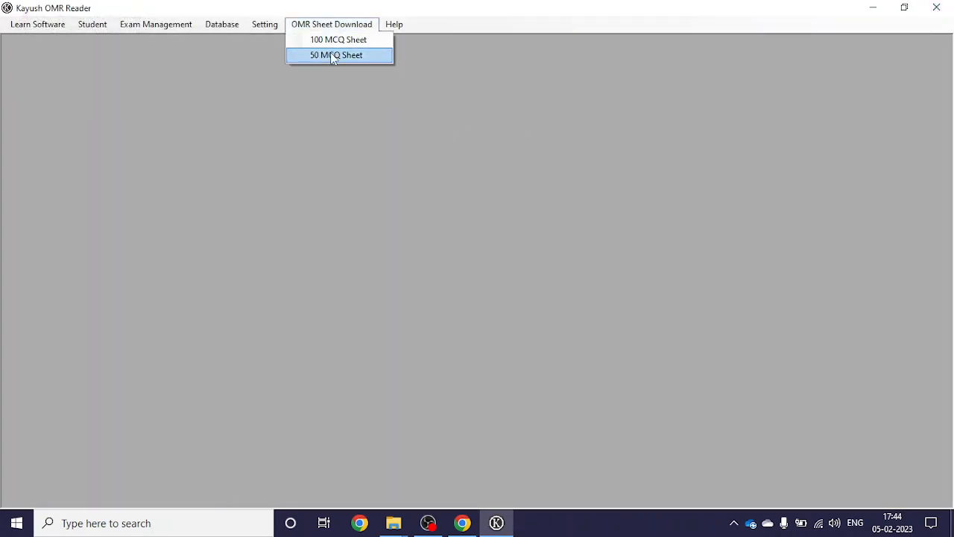
pyautogui.click(336, 43)
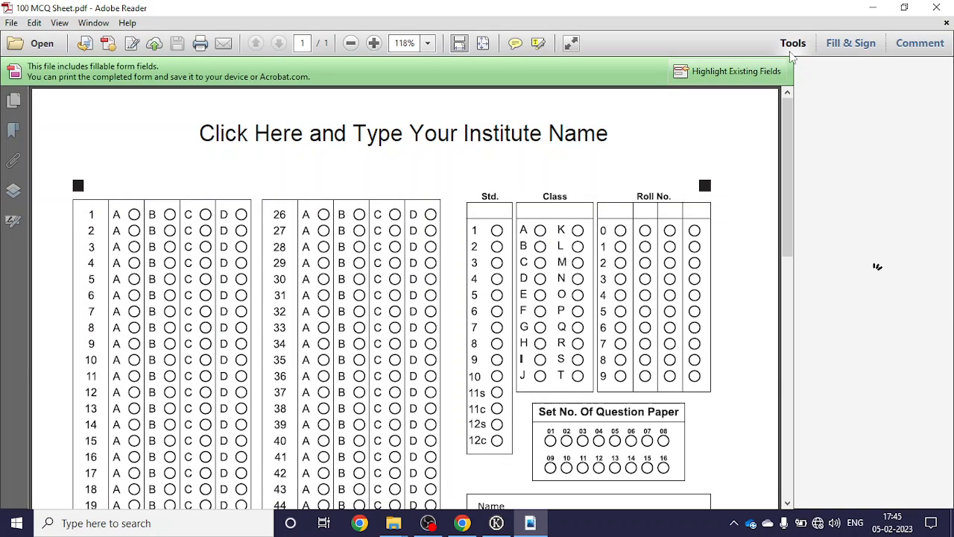
pyautogui.scroll(-4, 669, 155)
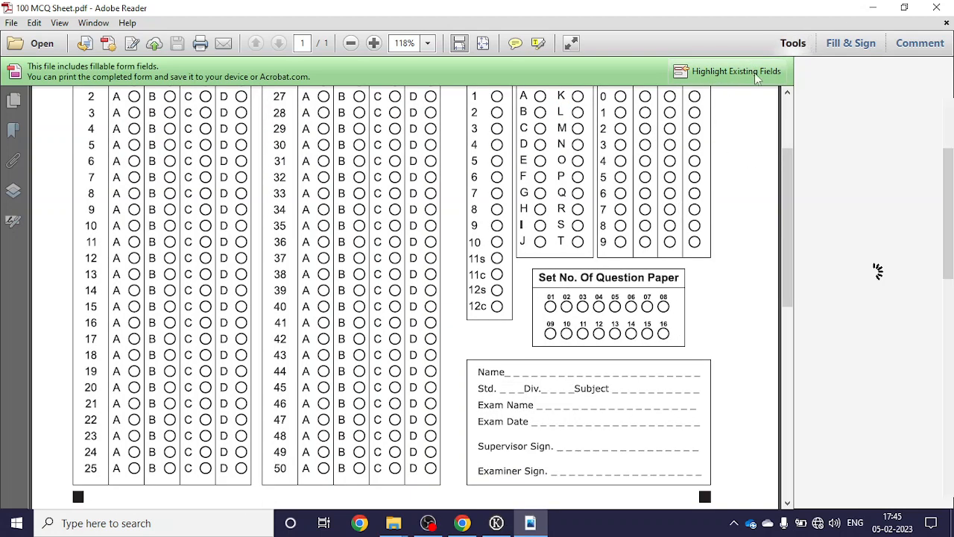
pyautogui.click(796, 42)
pyautogui.scroll(5, 685, 192)
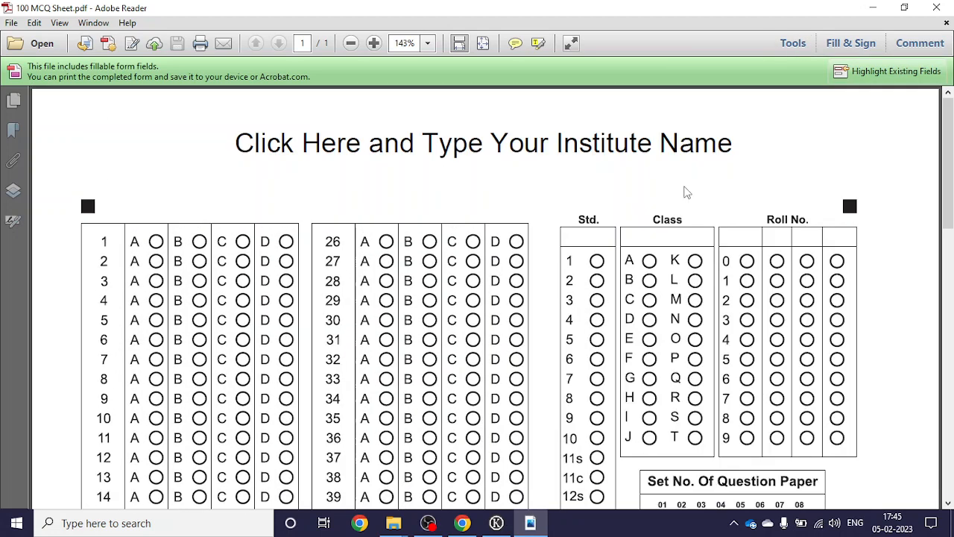
pyautogui.scroll(-5, 690, 196)
pyautogui.scroll(2, 584, 213)
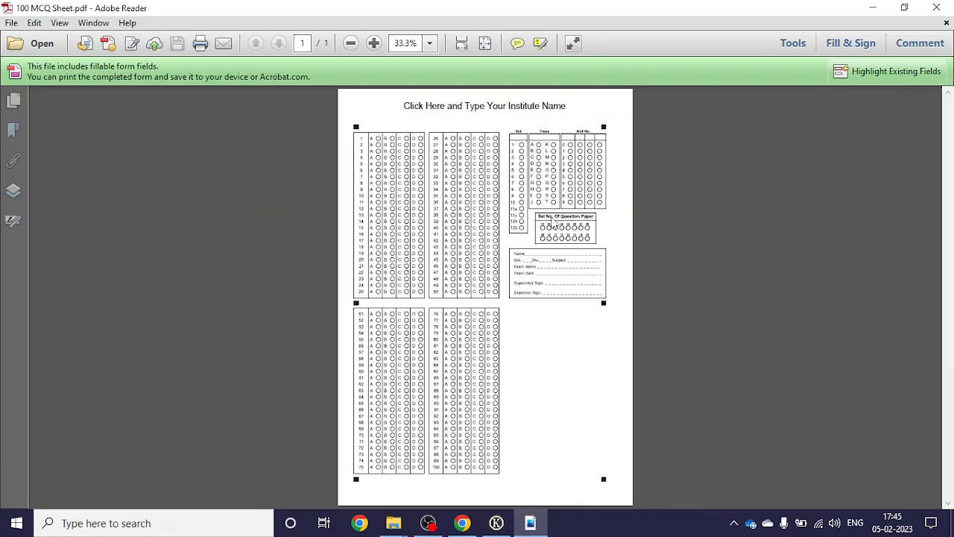
pyautogui.scroll(3, 494, 122)
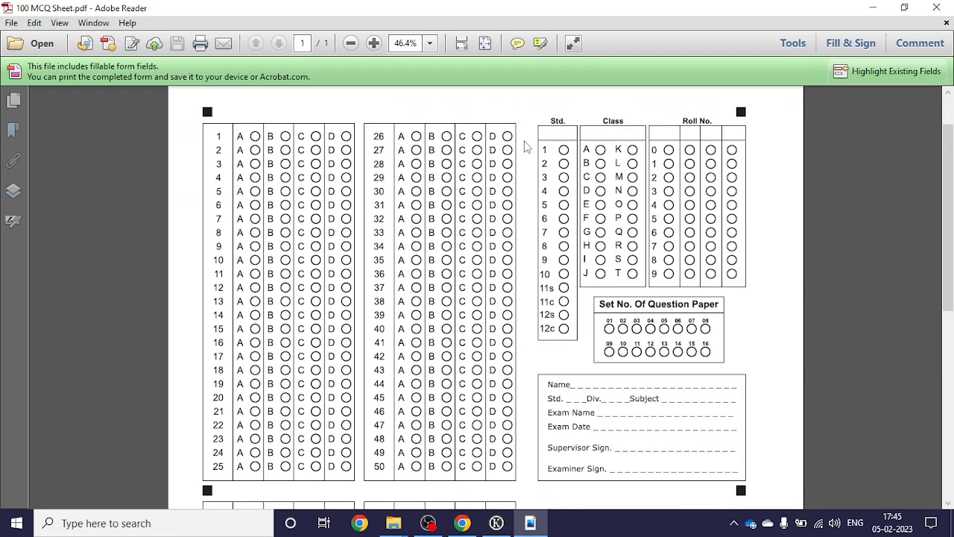
pyautogui.hotkey('ctrl', 'a')
pyautogui.write('Ta')
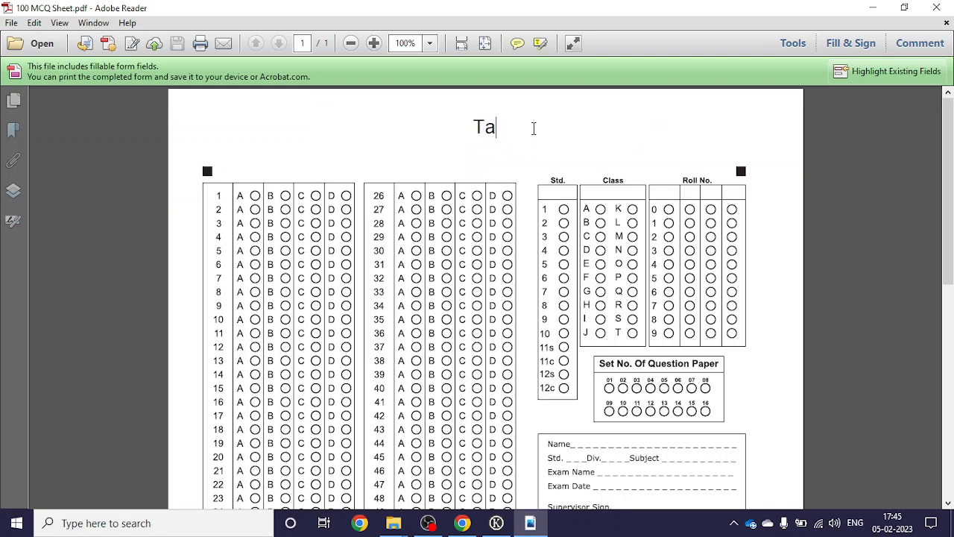
pyautogui.write('xshila Classes')
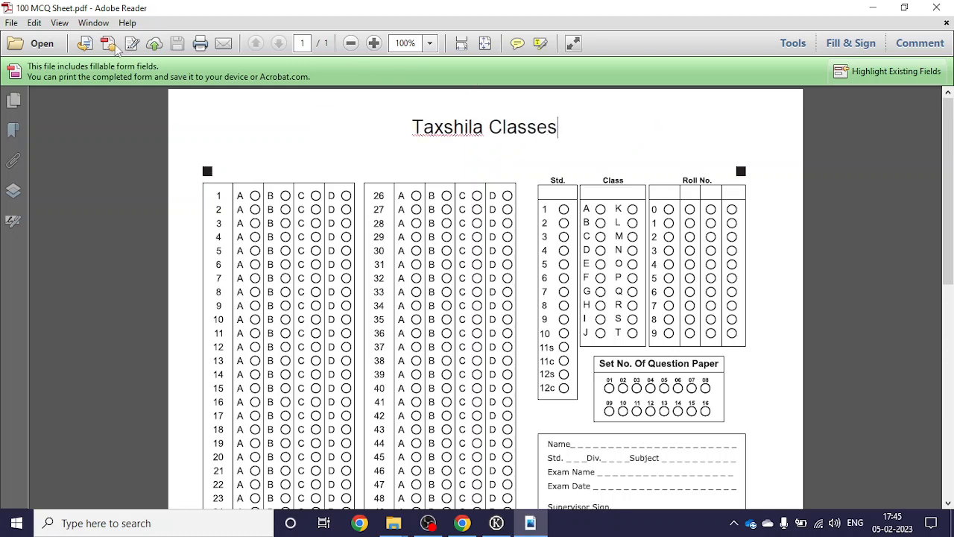
# Step: Save the 100 MCQ sheet to the Desktop and minimize Adobe Reader
pyautogui.click(11, 22)
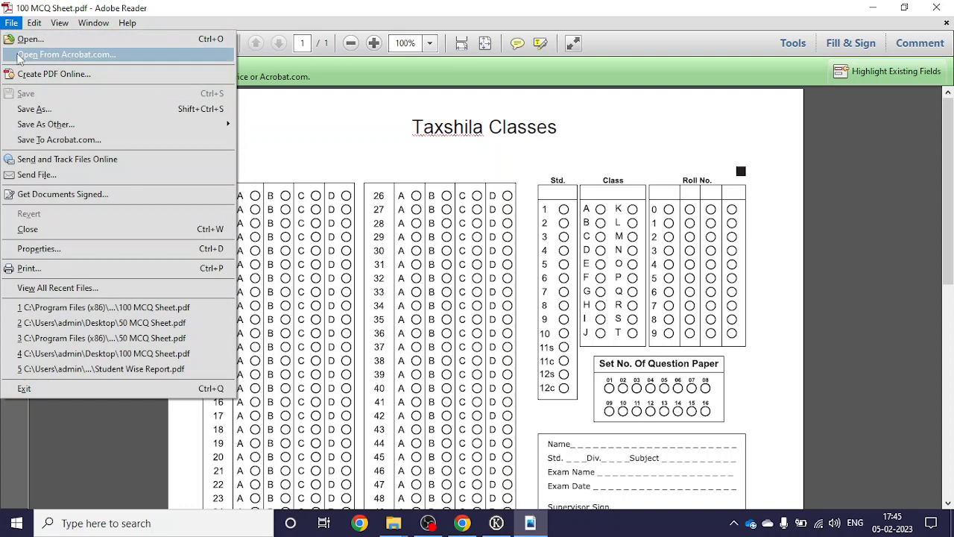
pyautogui.click(460, 136)
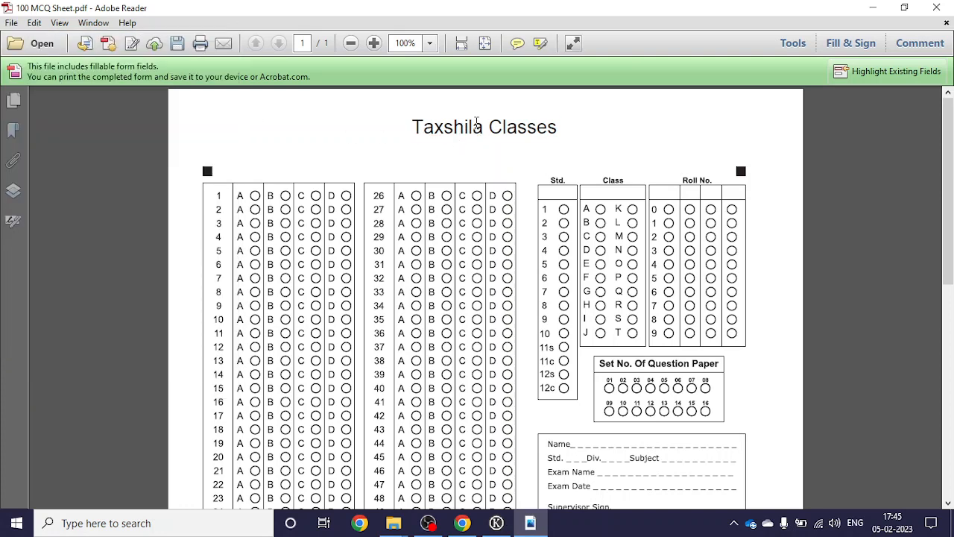
pyautogui.click(11, 22)
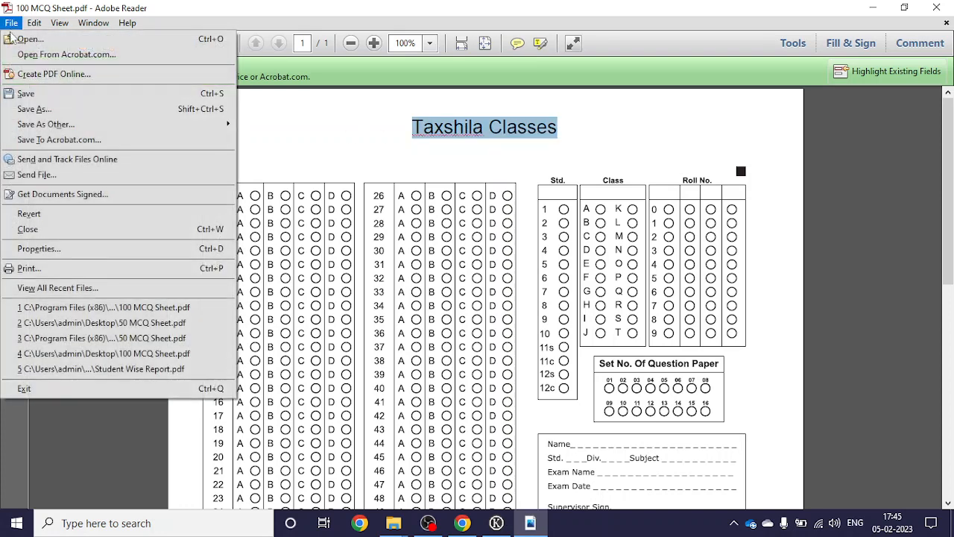
pyautogui.click(27, 93)
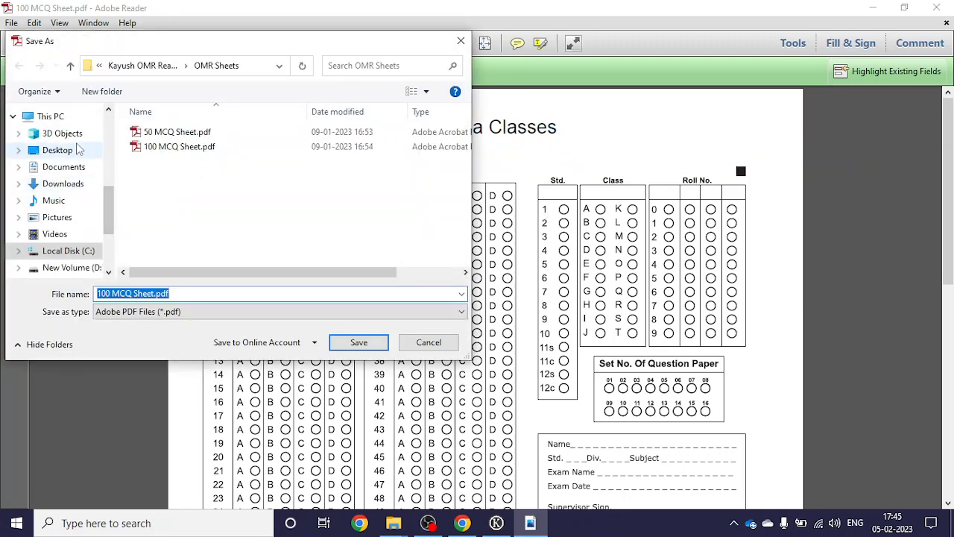
pyautogui.click(78, 149)
pyautogui.click(383, 347)
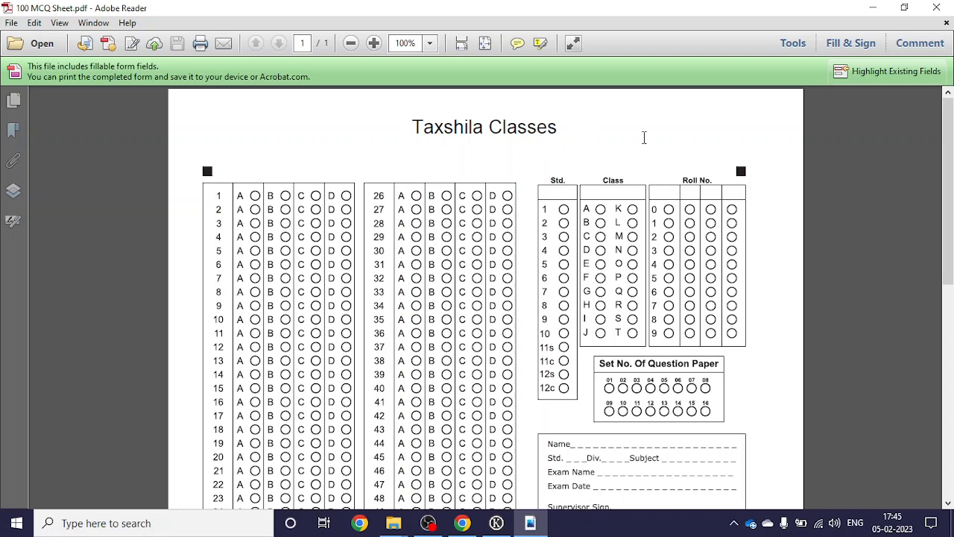
pyautogui.click(872, 8)
# Step: Minimize the OMR software and drag both MCQ sheet PDFs beside the Kayush Soft heading
pyautogui.click(872, 9)
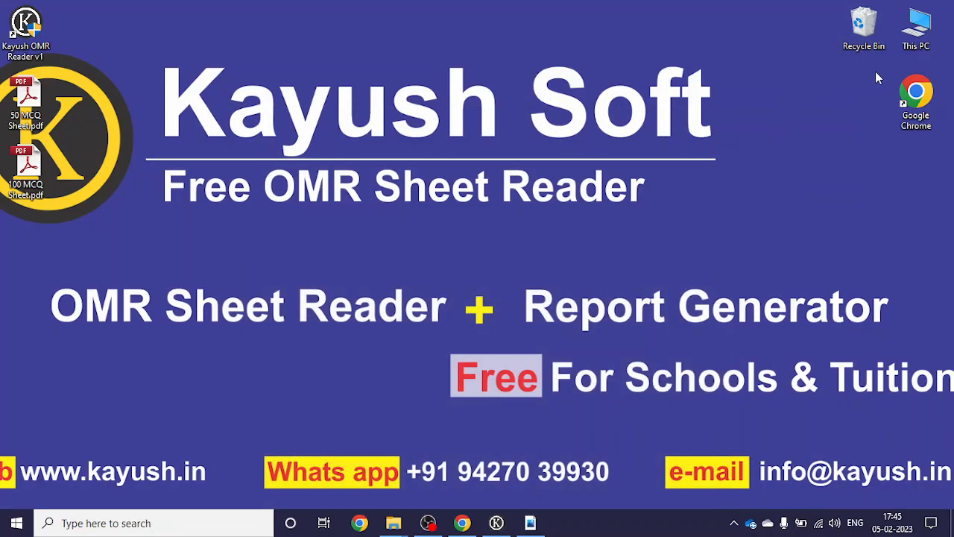
pyautogui.moveTo(69, 105); pyautogui.dragTo(788, 115)
pyautogui.click(792, 95)
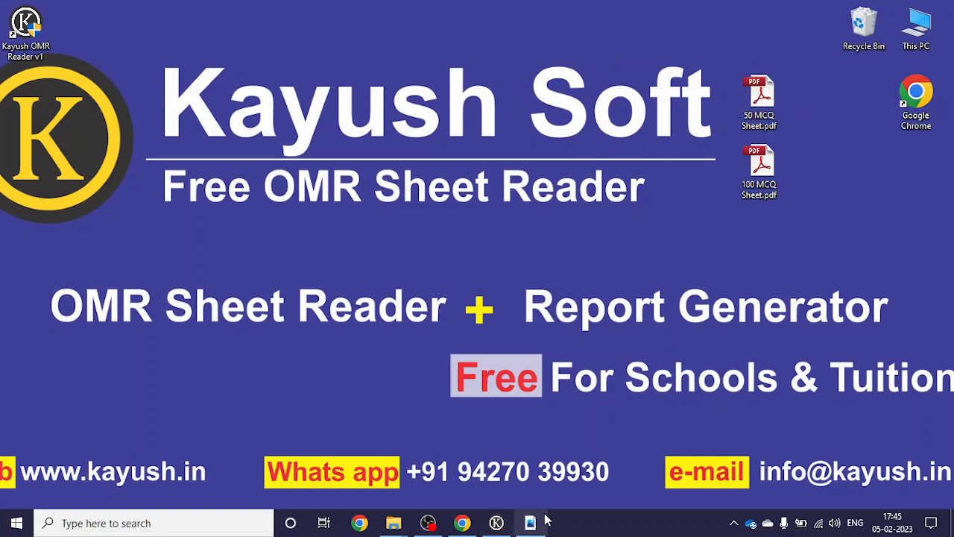
pyautogui.moveTo(538, 524)
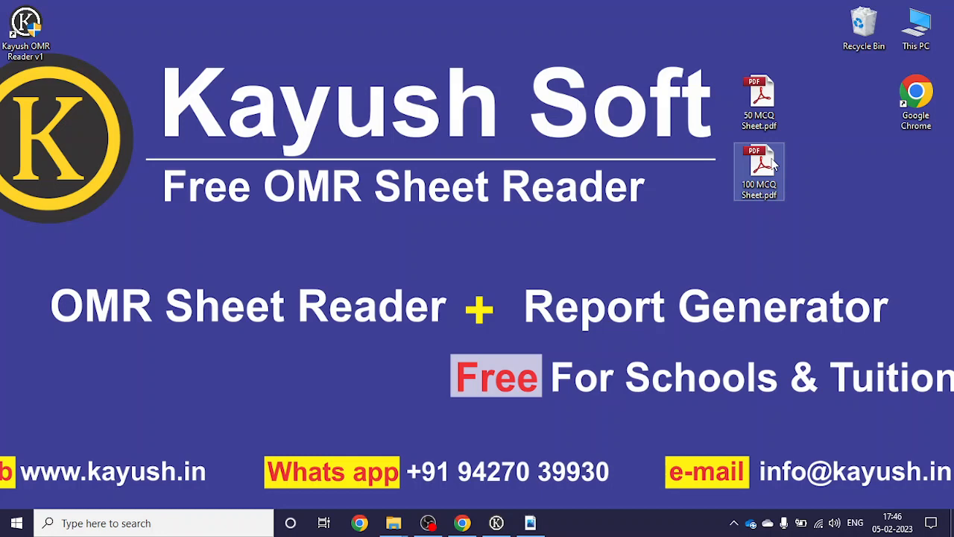
# Step: Review the finished 100 MCQ sheet PDF in Adobe Reader, then close Reader
pyautogui.click(534, 521)
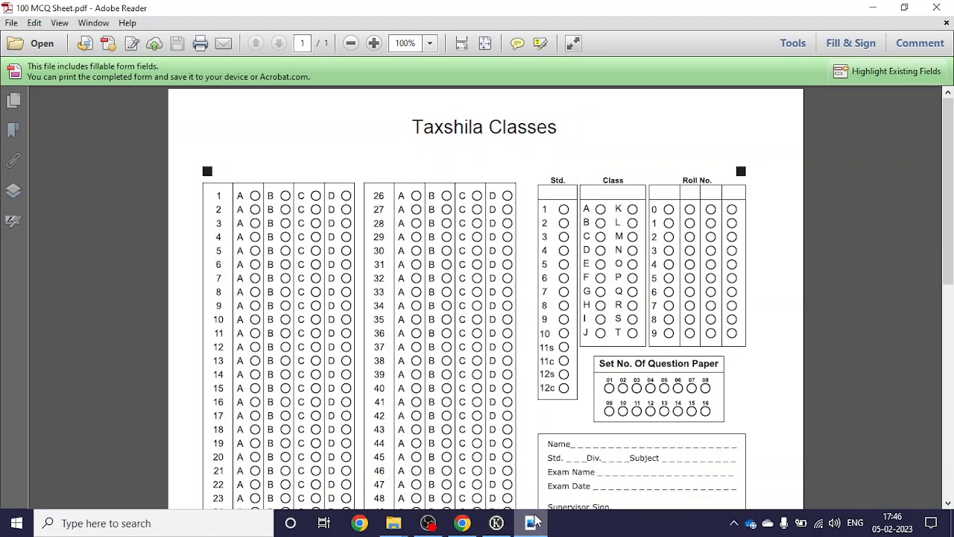
pyautogui.scroll(-5, 440, 211)
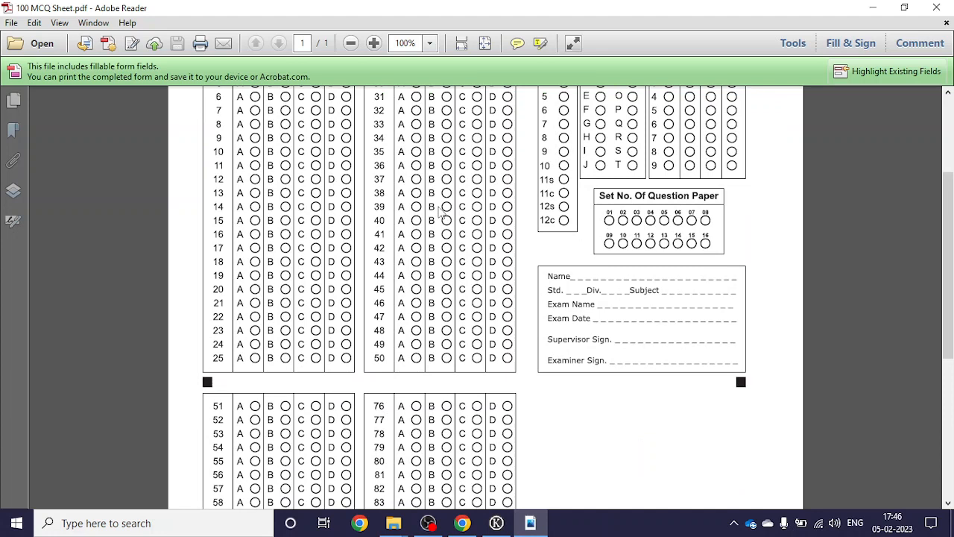
pyautogui.scroll(-9, 530, 273)
pyautogui.scroll(7, 531, 283)
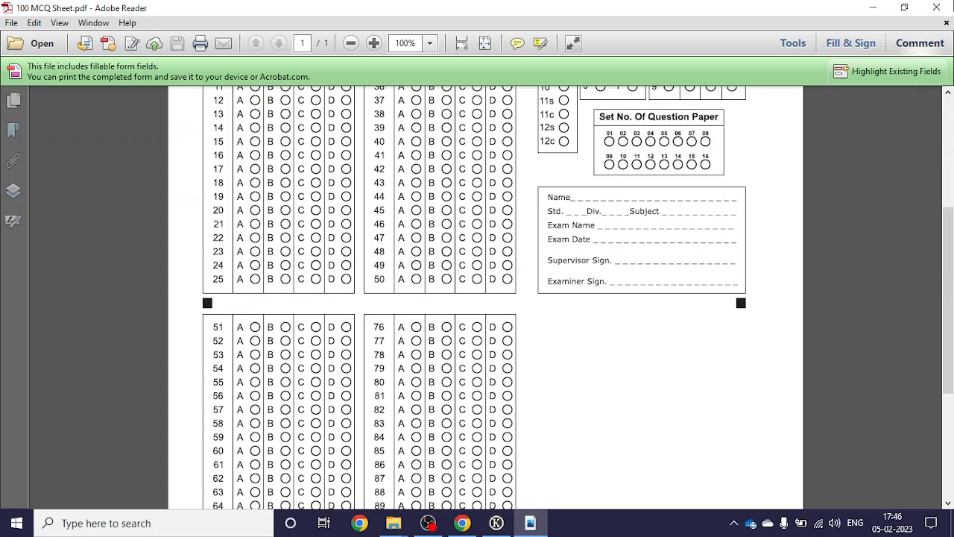
pyautogui.click(936, 8)
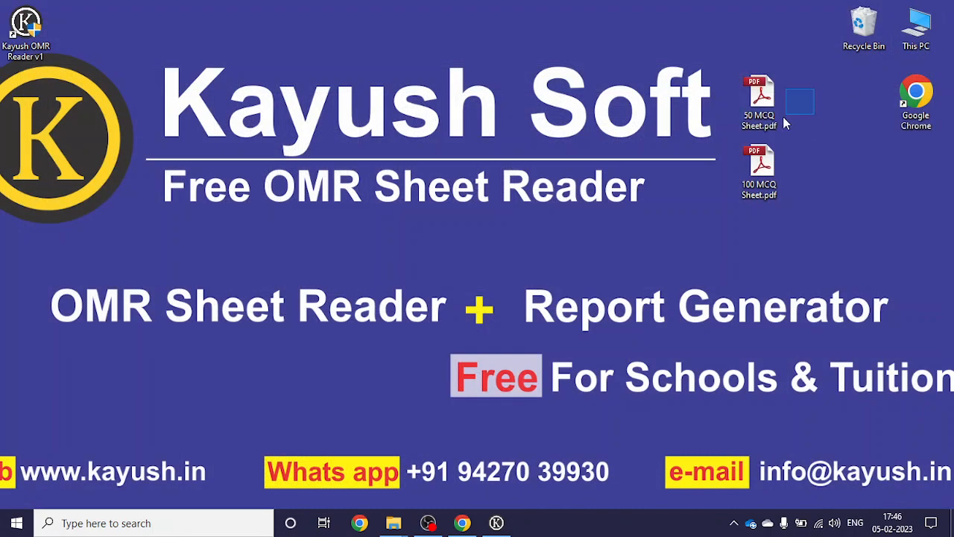
# Step: Move both sheet PDF icons beside Google Chrome and bring Kayush OMR Reader back
pyautogui.moveTo(784, 124); pyautogui.dragTo(741, 197)
pyautogui.moveTo(759, 97); pyautogui.dragTo(865, 99)
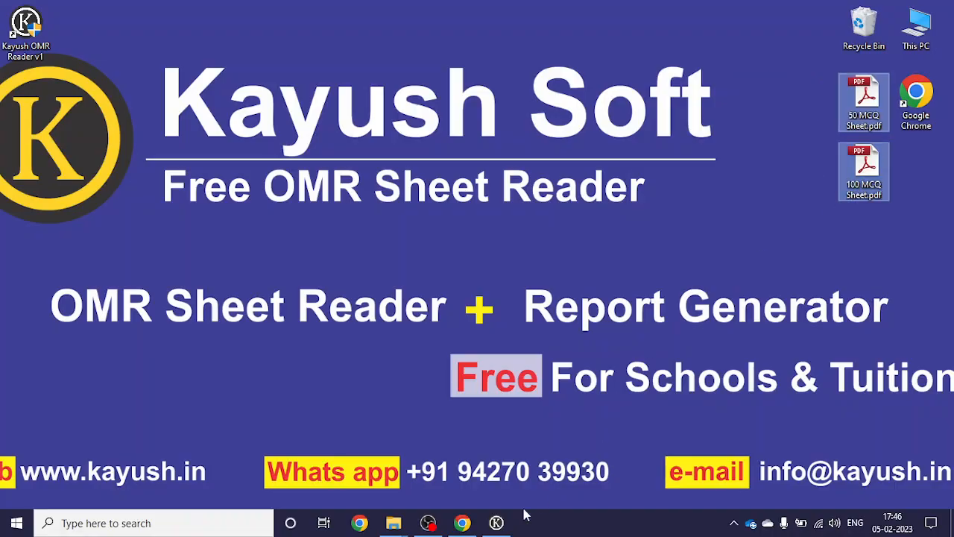
pyautogui.click(507, 521)
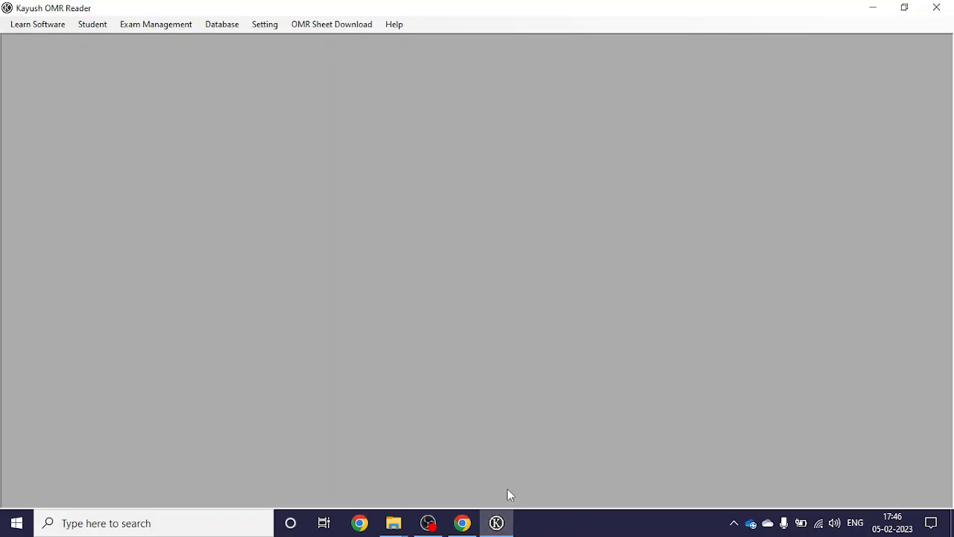